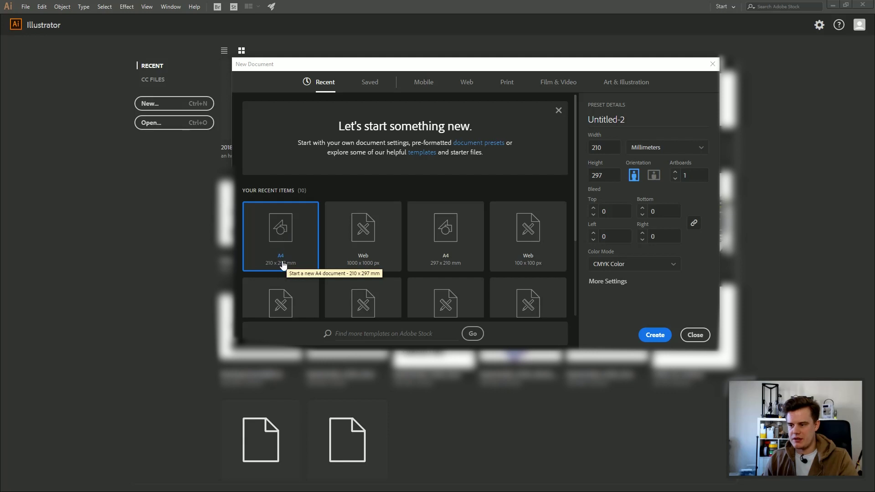
- Create a portrait A4 document, 210 x 297 mm in CMYK at 300 ppi, and place the scan 2018-3-21_15810.jpg in it
{"action": "left_click", "coordinate": [608, 282]}
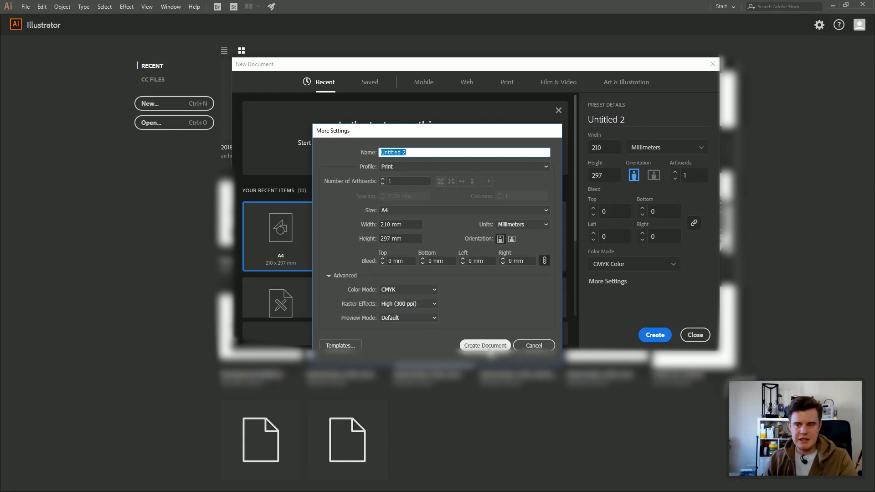
{"action": "left_click", "coordinate": [486, 346]}
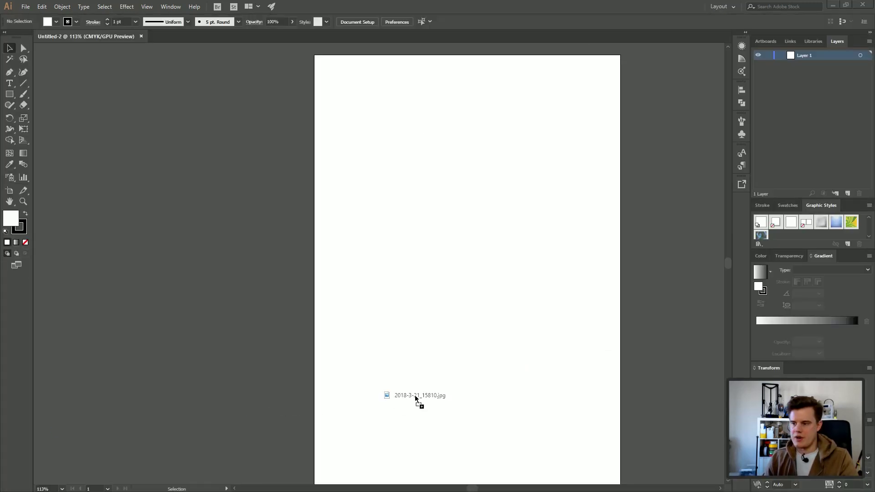
{"action": "left_click", "coordinate": [415, 397]}
- Scale the placed scan uniformly to 24%
{"action": "scroll", "coordinate": [429, 342], "scroll_direction": "down", "scroll_amount": 3}
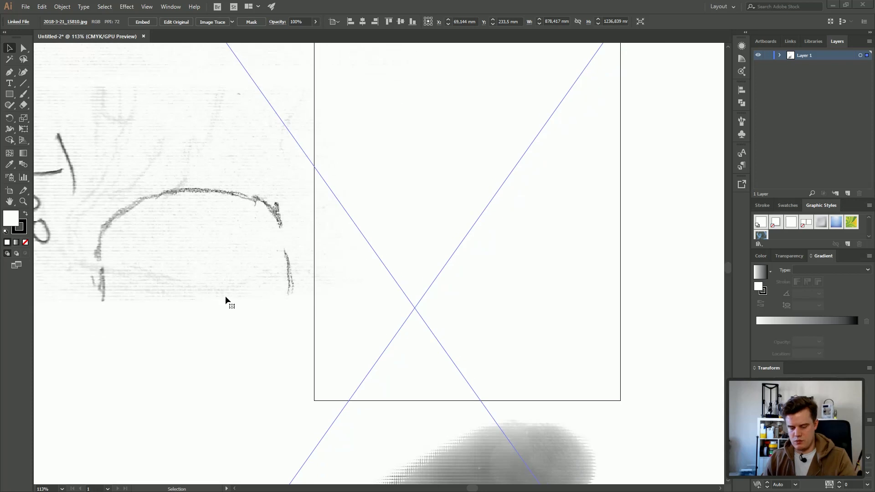
{"action": "scroll", "coordinate": [224, 299], "scroll_direction": "down", "scroll_amount": 5, "text": "alt"}
{"action": "scroll", "coordinate": [235, 286], "scroll_direction": "up", "scroll_amount": 1, "text": "alt"}
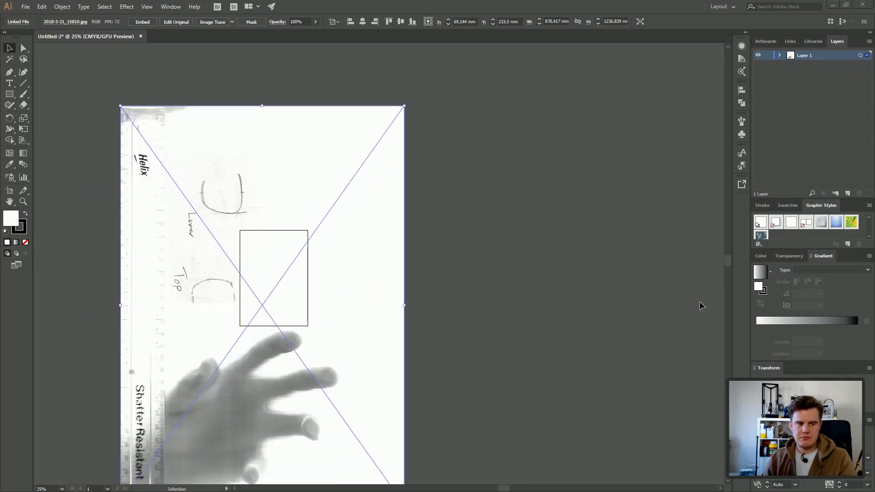
{"action": "scroll", "coordinate": [492, 297], "scroll_direction": "down", "scroll_amount": 2}
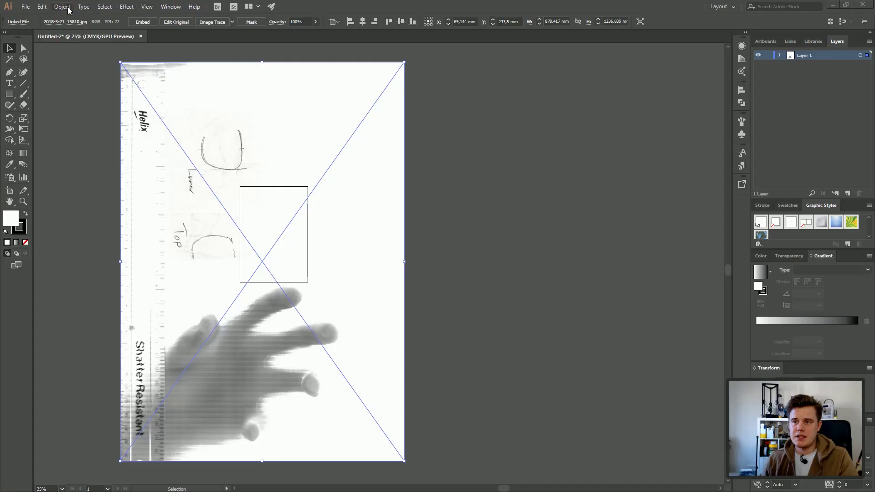
{"action": "left_click", "coordinate": [69, 10]}
{"action": "mouse_move", "coordinate": [103, 19]}
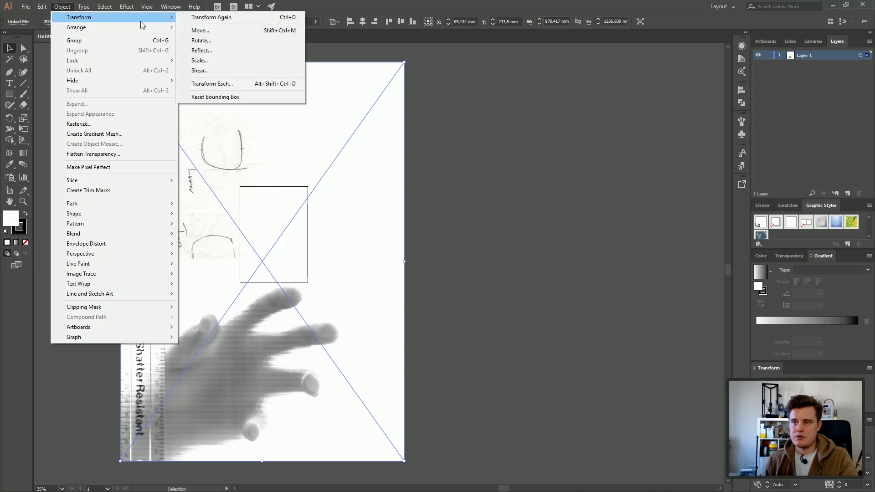
{"action": "left_click", "coordinate": [265, 60]}
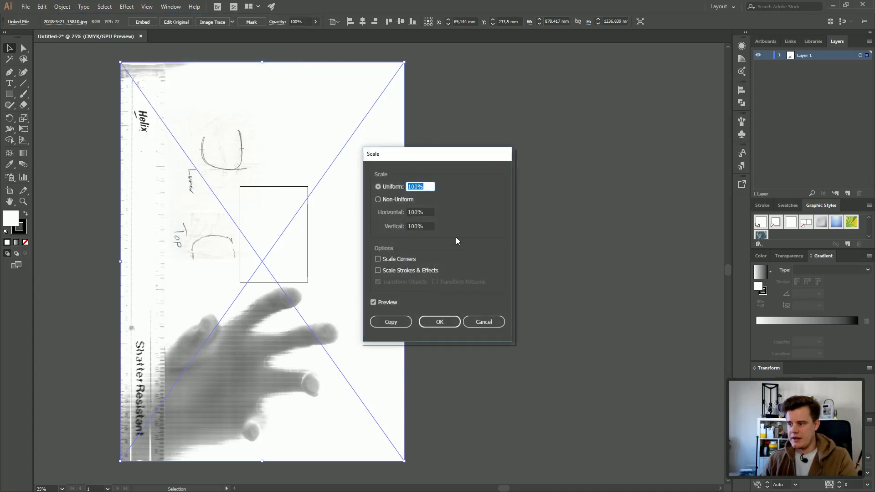
{"action": "type", "text": "24"}
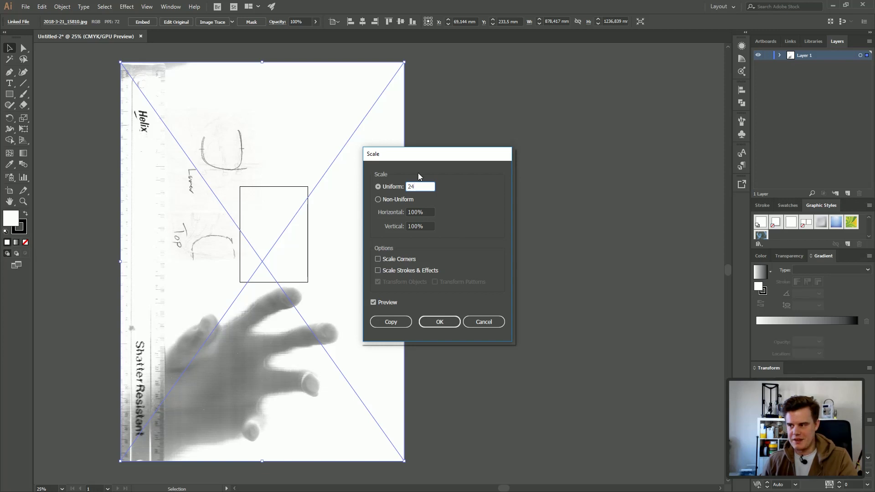
{"action": "left_click", "coordinate": [440, 321]}
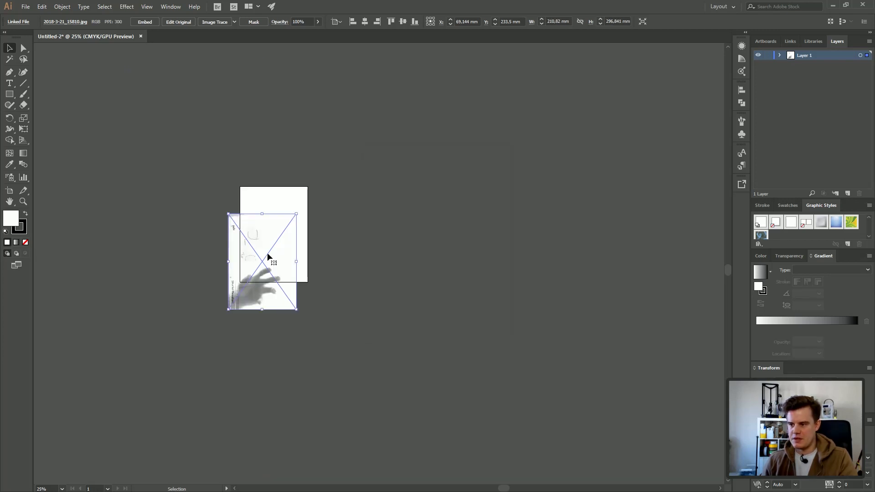
- Move the scaled scan onto the artboard so that their upper-left corners line up
{"action": "left_click_drag", "start_coordinate": [288, 230], "coordinate": [326, 195]}
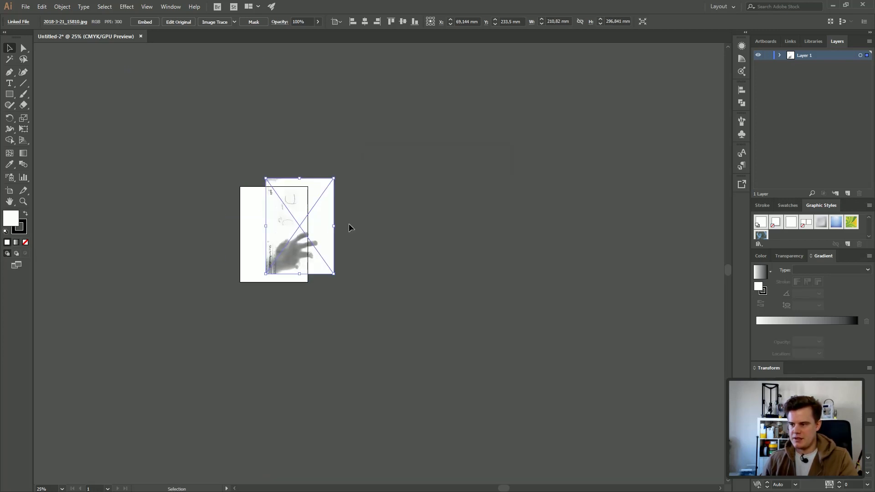
{"action": "right_click", "coordinate": [322, 226]}
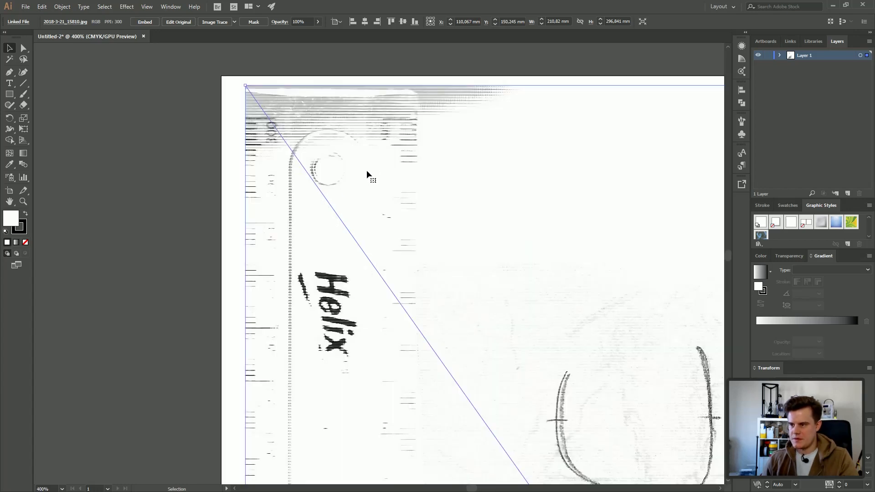
{"action": "left_click_drag", "start_coordinate": [370, 166], "coordinate": [356, 160]}
{"action": "scroll", "coordinate": [357, 162], "scroll_direction": "down", "scroll_amount": 2, "text": "alt"}
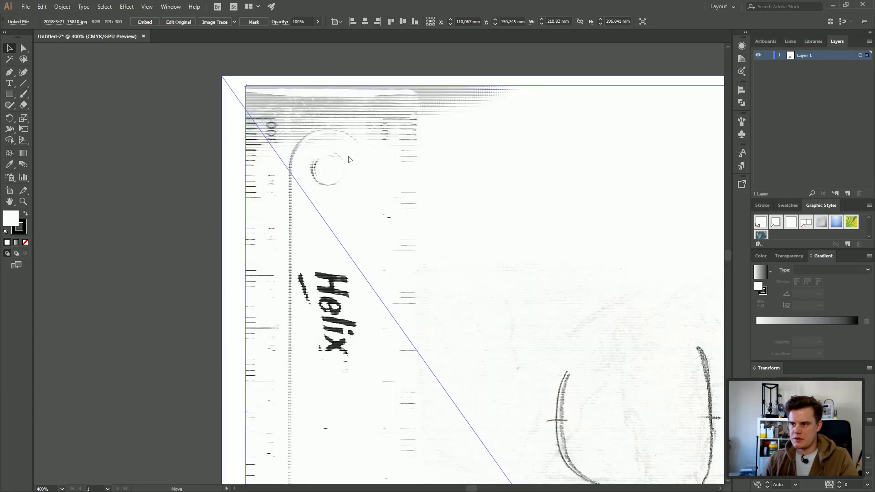
{"action": "scroll", "coordinate": [201, 196], "scroll_direction": "down", "scroll_amount": 2, "text": "alt"}
{"action": "scroll", "coordinate": [278, 233], "scroll_direction": "down", "scroll_amount": 1}
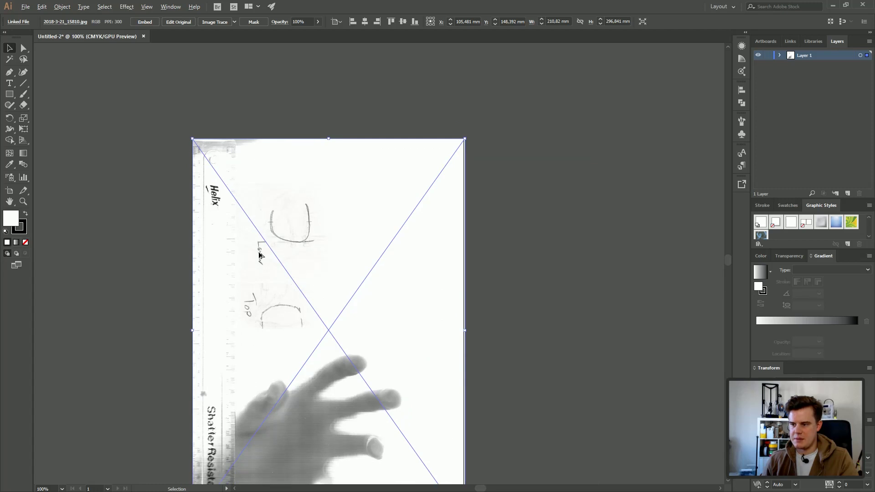
{"action": "scroll", "coordinate": [261, 258], "scroll_direction": "up", "scroll_amount": 3, "text": "alt"}
{"action": "scroll", "coordinate": [261, 257], "scroll_direction": "up", "scroll_amount": 2}
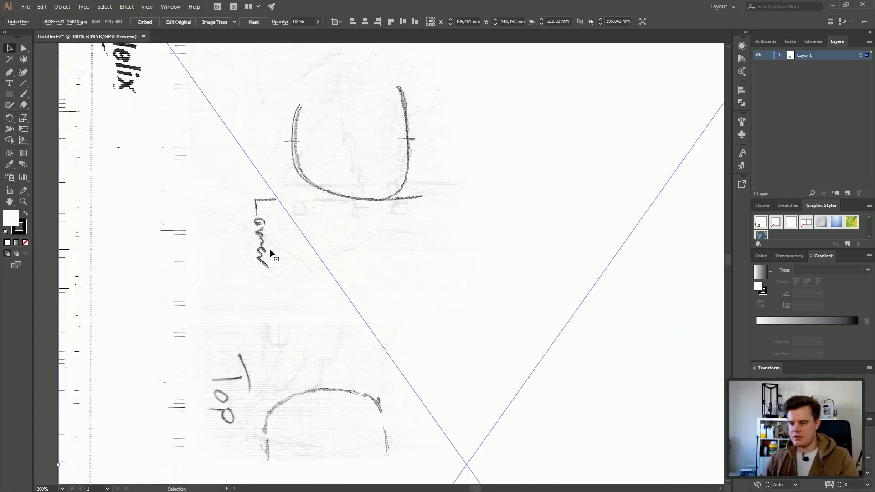
{"action": "scroll", "coordinate": [269, 254], "scroll_direction": "down", "scroll_amount": 1, "text": "alt"}
{"action": "key", "text": "Return"}
{"action": "key", "text": "Return"}
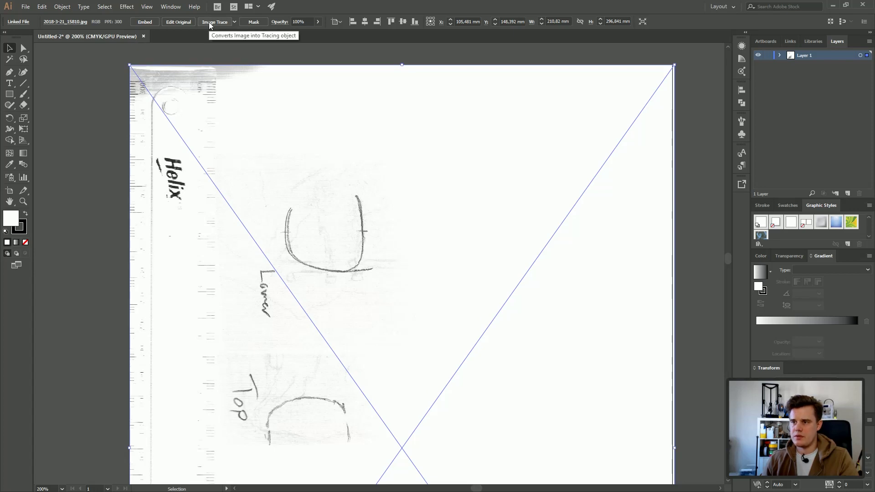
{"action": "left_click", "coordinate": [228, 21]}
{"action": "key", "text": "Return"}
- Trace the U-shaped sketch marked Lower with the Pen tool, about 30 x 19 mm, and close it with a straight edge between its ends
{"action": "scroll", "coordinate": [292, 222], "scroll_direction": "up", "scroll_amount": 2, "text": "alt"}
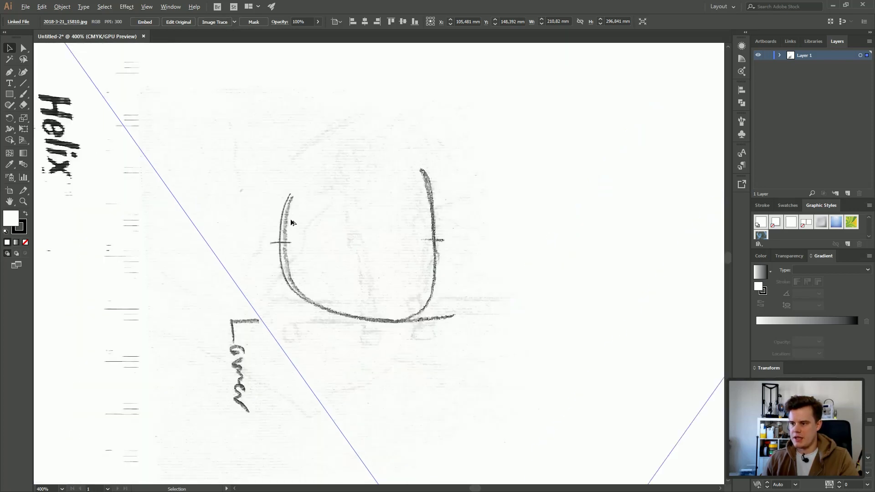
{"action": "scroll", "coordinate": [319, 232], "scroll_direction": "up", "scroll_amount": 1, "text": "alt"}
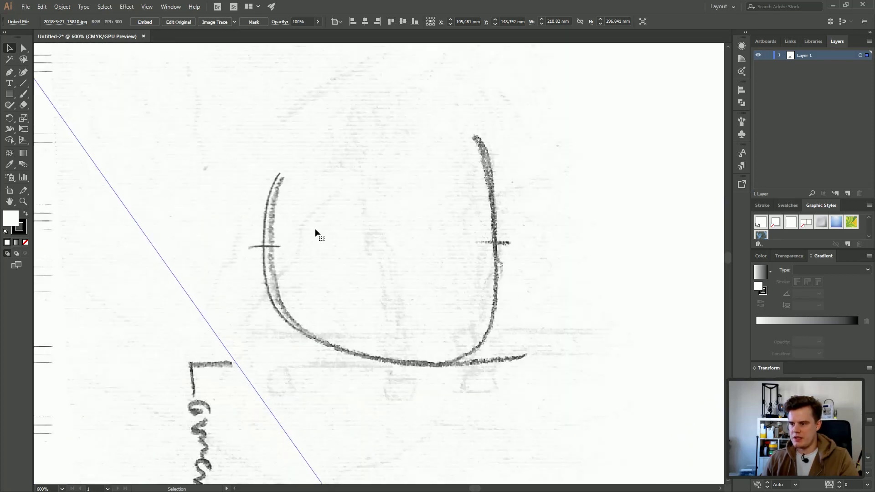
{"action": "left_click", "coordinate": [17, 76]}
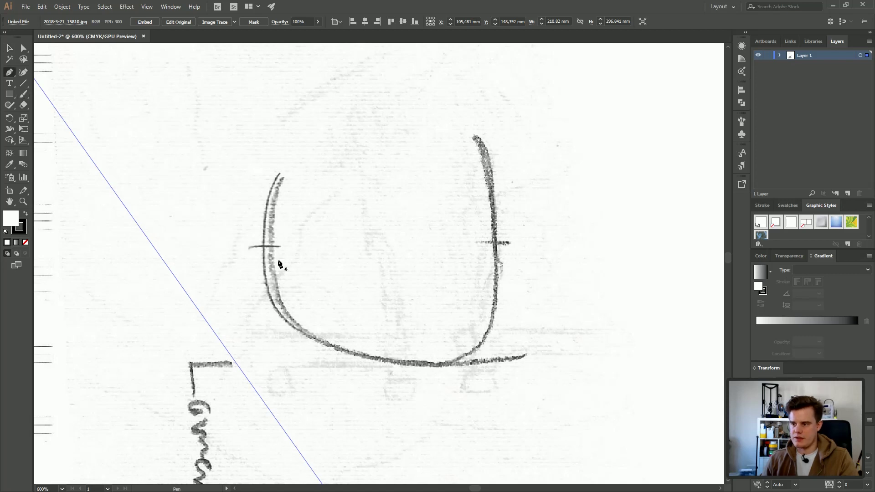
{"action": "left_click", "coordinate": [264, 221]}
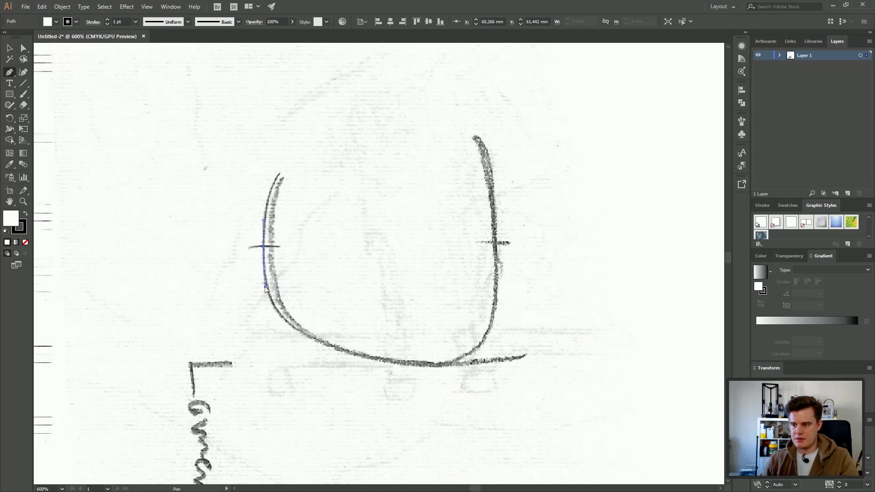
{"action": "left_click", "coordinate": [266, 288]}
{"action": "left_click", "coordinate": [284, 319]}
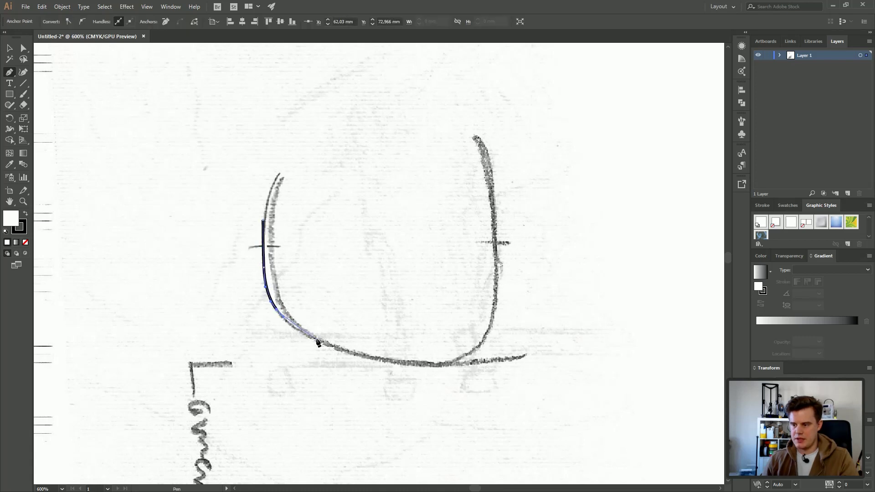
{"action": "left_click_drag", "start_coordinate": [315, 339], "coordinate": [341, 352]}
{"action": "mouse_move", "coordinate": [411, 365]}
{"action": "left_mouse_down"}
{"action": "mouse_move", "coordinate": [452, 367]}
{"action": "mouse_move", "coordinate": [489, 345]}
{"action": "mouse_move", "coordinate": [495, 313]}
{"action": "left_mouse_up"}
{"action": "left_click_drag", "start_coordinate": [497, 272], "coordinate": [497, 236]}
{"action": "left_click", "coordinate": [497, 219]}
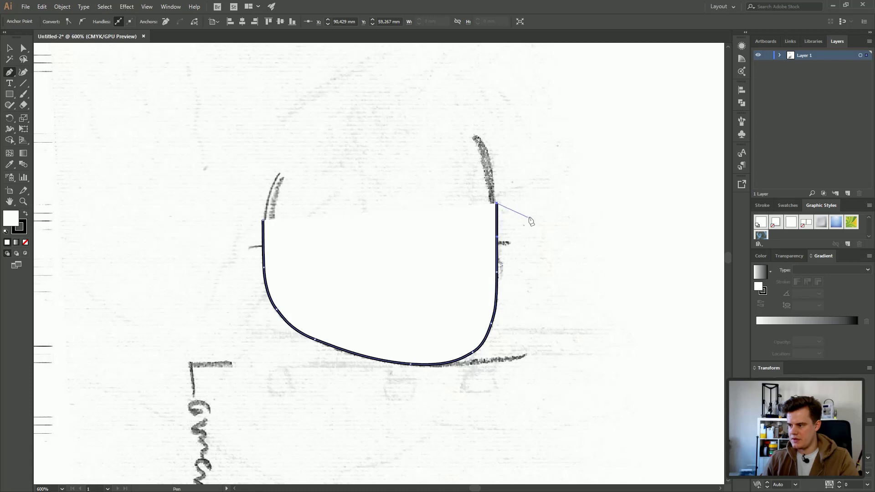
{"action": "left_click", "coordinate": [263, 221]}
{"action": "right_click", "coordinate": [305, 172]}
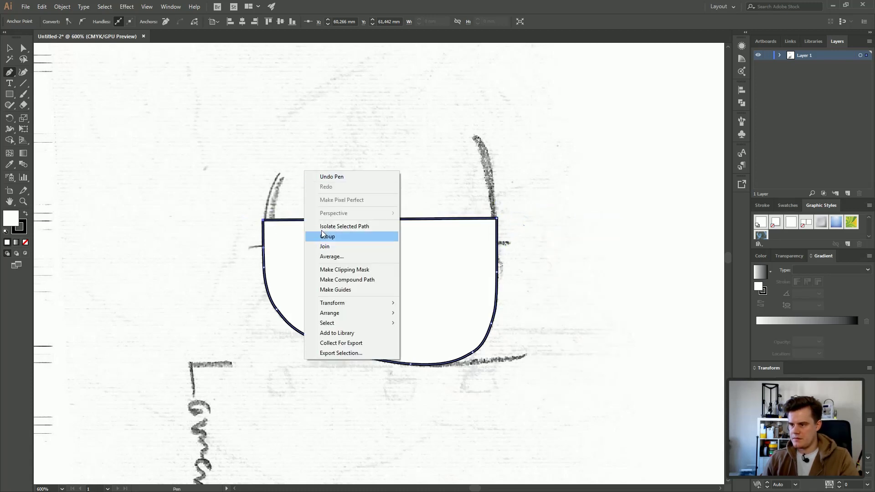
{"action": "left_click", "coordinate": [10, 48]}
- Hide the linked scan, start exporting the selected Lower outline as an asset, and set the Downloads folder as its destination
{"action": "scroll", "coordinate": [433, 269], "scroll_direction": "down", "scroll_amount": 1}
{"action": "scroll", "coordinate": [434, 270], "scroll_direction": "down", "scroll_amount": 3}
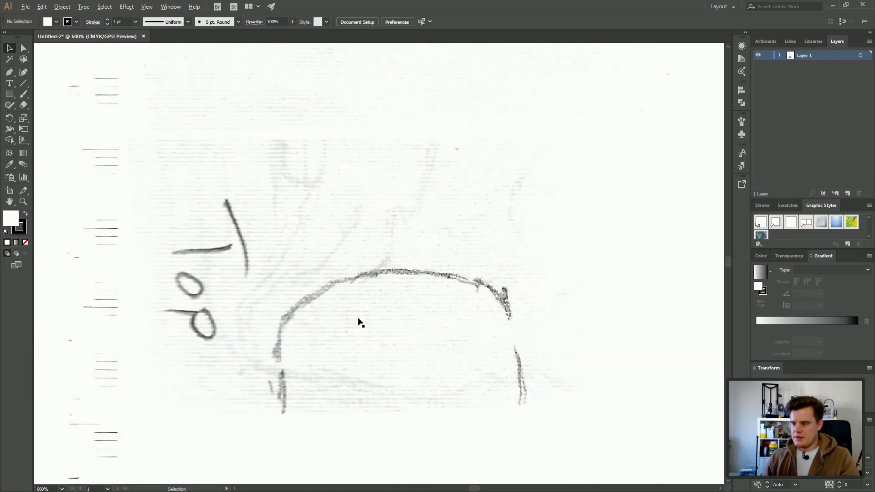
{"action": "scroll", "coordinate": [360, 322], "scroll_direction": "down", "scroll_amount": 2, "text": "alt"}
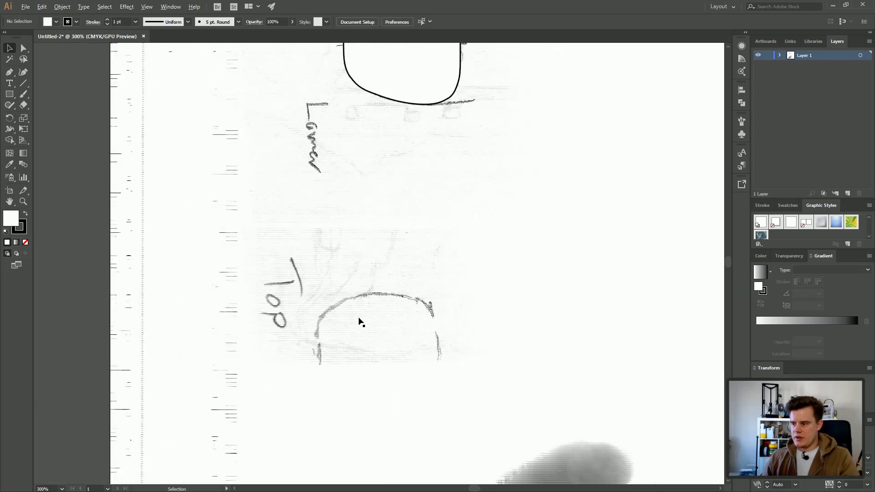
{"action": "left_click", "coordinate": [26, 6]}
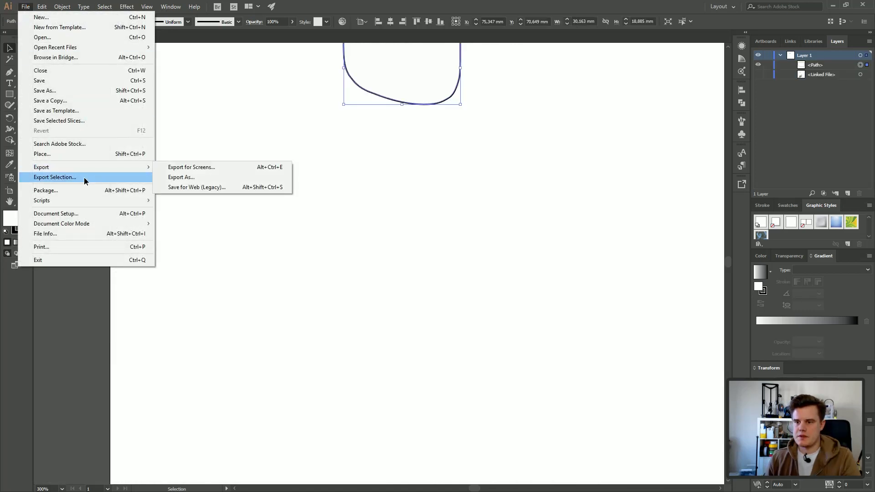
{"action": "left_click", "coordinate": [84, 177]}
{"action": "left_click", "coordinate": [569, 218]}
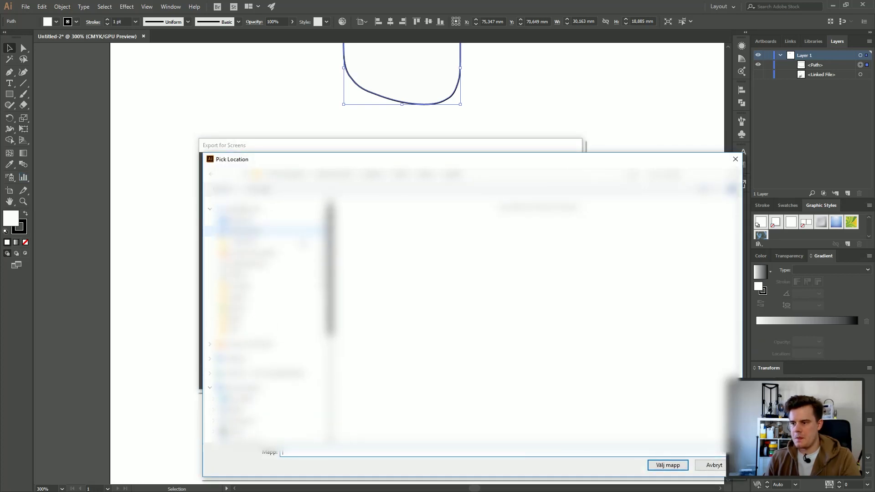
{"action": "left_click", "coordinate": [667, 465]}
- Set the export format to SVG, rename the asset as Lower and export it
{"action": "left_click", "coordinate": [538, 265]}
{"action": "left_click", "coordinate": [534, 335]}
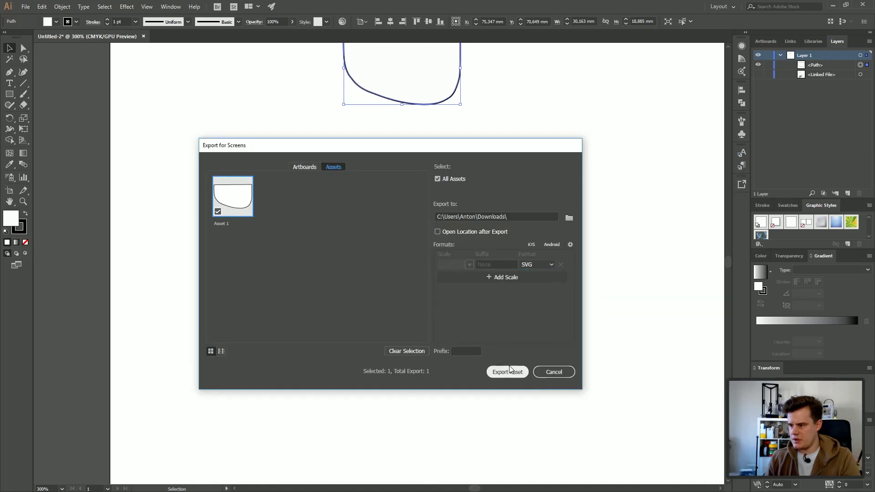
{"action": "double_click", "coordinate": [221, 223]}
{"action": "type", "text": "Lower"}
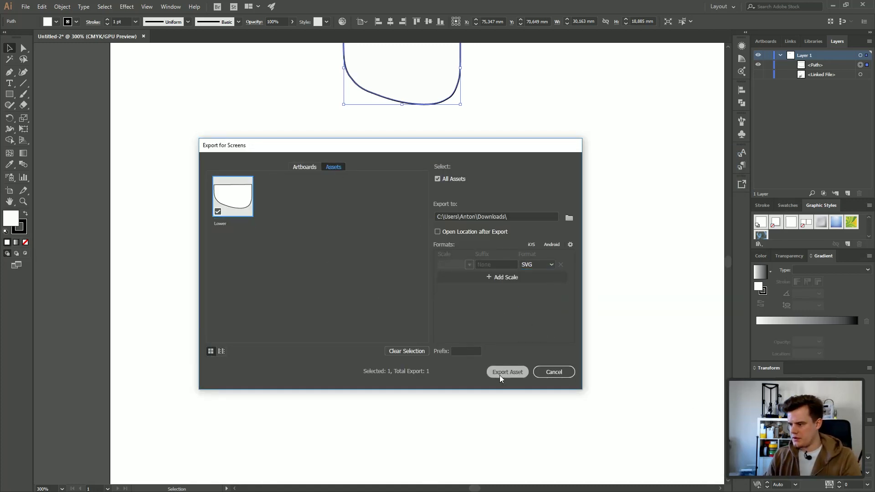
{"action": "left_click", "coordinate": [506, 372]}
- Show the linked scan again and trace the arch of the sketch marked Top with the Pen tool, extending it straight down its right side
{"action": "left_click", "coordinate": [759, 75]}
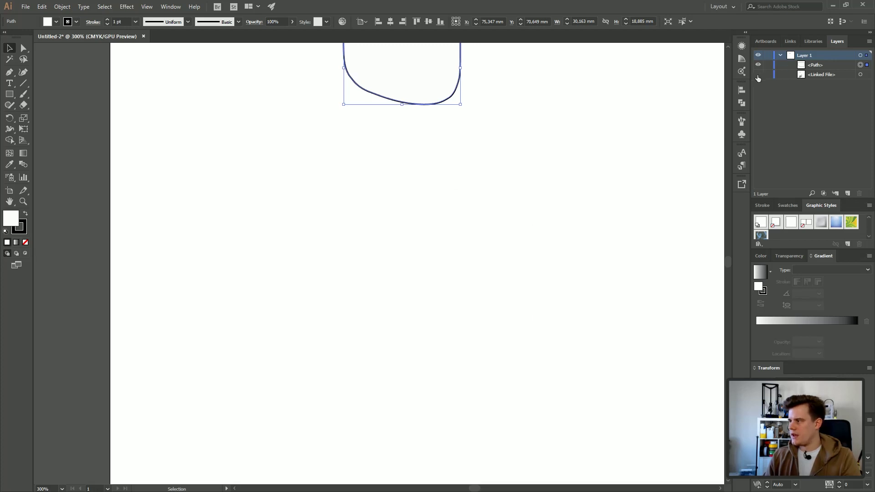
{"action": "left_click", "coordinate": [860, 55]}
{"action": "key", "text": "p"}
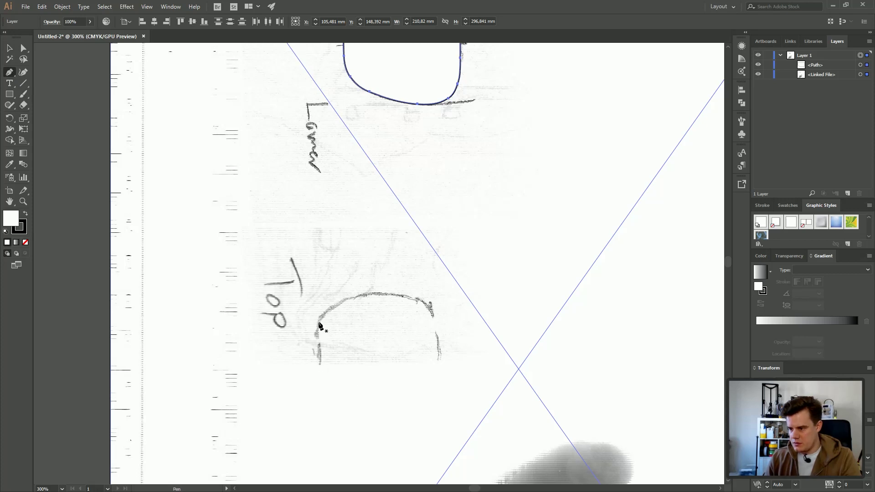
{"action": "left_click", "coordinate": [319, 320]}
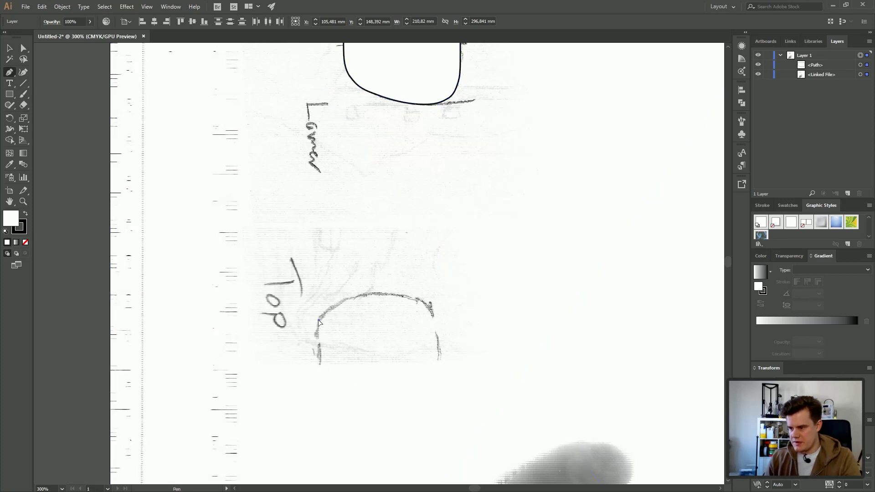
{"action": "left_click_drag", "start_coordinate": [374, 294], "coordinate": [436, 321]}
{"action": "left_click_drag", "start_coordinate": [440, 352], "coordinate": [442, 369]}
{"action": "left_click", "coordinate": [440, 383]}
- Adjust the anchor points and handles on the right side of the Top arch to follow the sketched line
{"action": "key", "text": "a"}
{"action": "scroll", "coordinate": [442, 320], "scroll_direction": "up", "scroll_amount": 4, "text": "alt"}
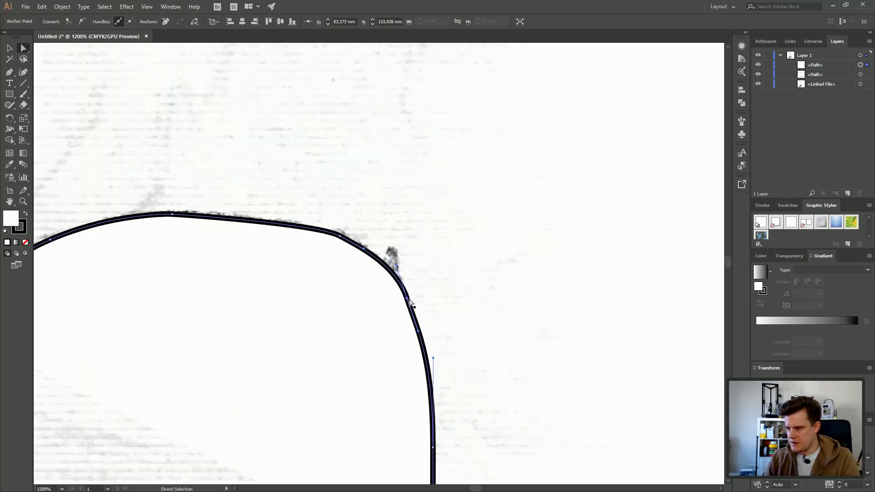
{"action": "scroll", "coordinate": [412, 294], "scroll_direction": "down", "scroll_amount": 3}
{"action": "left_click", "coordinate": [433, 284]}
{"action": "mouse_move", "coordinate": [433, 401]}
{"action": "left_mouse_down", "text": "shift"}
{"action": "mouse_move", "coordinate": [415, 402]}
{"action": "mouse_move", "coordinate": [425, 401]}
{"action": "left_mouse_up", "text": "shift"}
{"action": "left_click_drag", "start_coordinate": [426, 401], "coordinate": [430, 401], "text": "shift"}
{"action": "left_click_drag", "start_coordinate": [404, 131], "coordinate": [406, 132]}
- Continue the Top path down its left side with the Pen tool and close it with a straight edge to the right end
{"action": "scroll", "coordinate": [592, 259], "scroll_direction": "down", "scroll_amount": 4}
{"action": "scroll", "coordinate": [485, 249], "scroll_direction": "up", "scroll_amount": 5}
{"action": "scroll", "coordinate": [551, 260], "scroll_direction": "down", "scroll_amount": 2, "text": "alt"}
{"action": "scroll", "coordinate": [247, 263], "scroll_direction": "up", "scroll_amount": 3, "text": "alt"}
{"action": "left_click", "coordinate": [212, 208]}
{"action": "left_click", "coordinate": [9, 72]}
{"action": "left_click", "coordinate": [191, 292]}
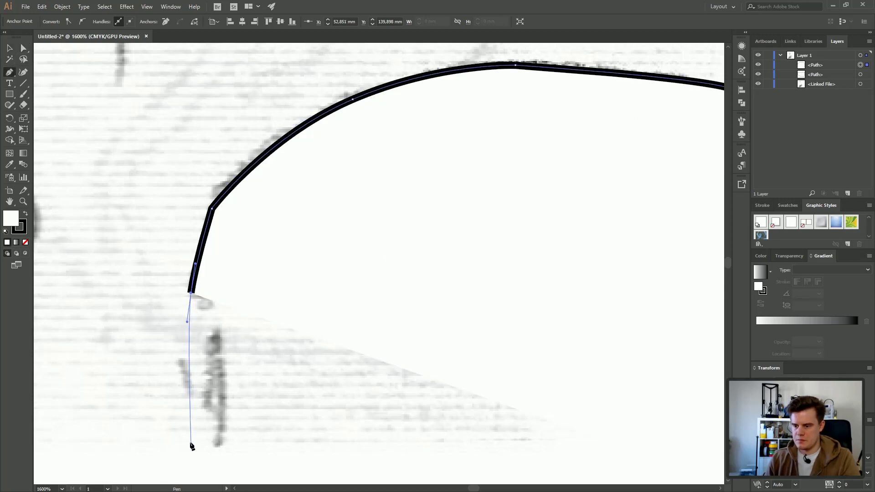
{"action": "left_click", "coordinate": [190, 444]}
{"action": "scroll", "coordinate": [165, 284], "scroll_direction": "down", "scroll_amount": 2, "text": "alt"}
{"action": "left_click", "coordinate": [189, 249], "text": "ctrl"}
- Reshape the upper-left curve of the Top outline, adjusting its anchor points and handles to match the sketch
{"action": "scroll", "coordinate": [201, 254], "scroll_direction": "up", "scroll_amount": 3, "text": "alt"}
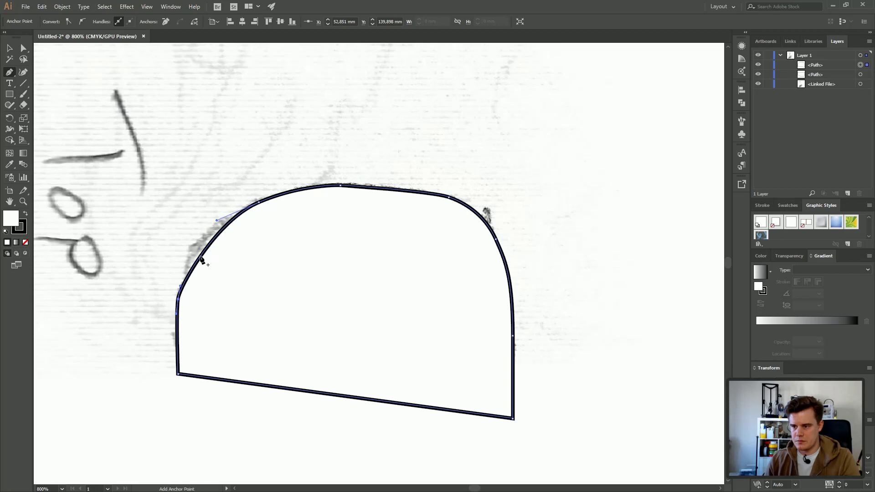
{"action": "left_click_drag", "start_coordinate": [134, 274], "coordinate": [130, 278]}
{"action": "left_click", "coordinate": [205, 182]}
{"action": "left_click_drag", "start_coordinate": [216, 156], "coordinate": [192, 178]}
{"action": "left_click_drag", "start_coordinate": [168, 223], "coordinate": [156, 229]}
{"action": "left_click", "coordinate": [103, 383]}
{"action": "left_click_drag", "start_coordinate": [128, 294], "coordinate": [163, 231]}
- Nudge the anchor point at the crest of the Top outline to fit the sketched arch
{"action": "scroll", "coordinate": [206, 226], "scroll_direction": "down", "scroll_amount": 4, "text": "alt"}
{"action": "scroll", "coordinate": [301, 183], "scroll_direction": "up", "scroll_amount": 1}
{"action": "left_click_drag", "start_coordinate": [302, 190], "coordinate": [304, 191]}
{"action": "scroll", "coordinate": [305, 194], "scroll_direction": "up", "scroll_amount": 2}
{"action": "scroll", "coordinate": [304, 194], "scroll_direction": "down", "scroll_amount": 1}
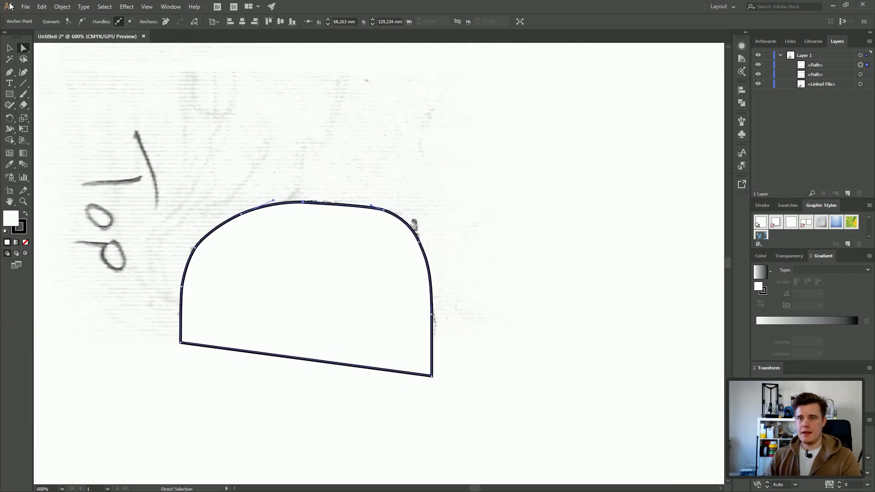
- Rename the Top outline asset in Export for Screens and export only that asset as SVG
{"action": "left_click", "coordinate": [26, 6]}
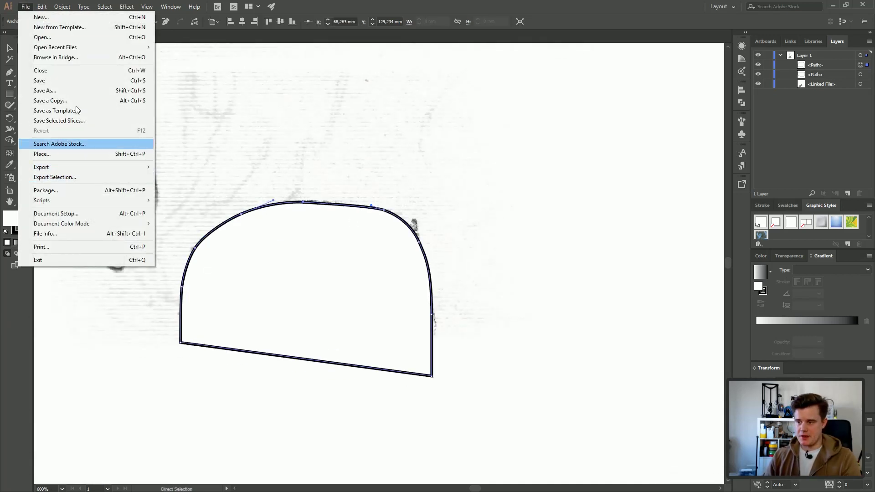
{"action": "key", "text": "Escape"}
{"action": "key", "text": "v"}
{"action": "type", "text": "U"}
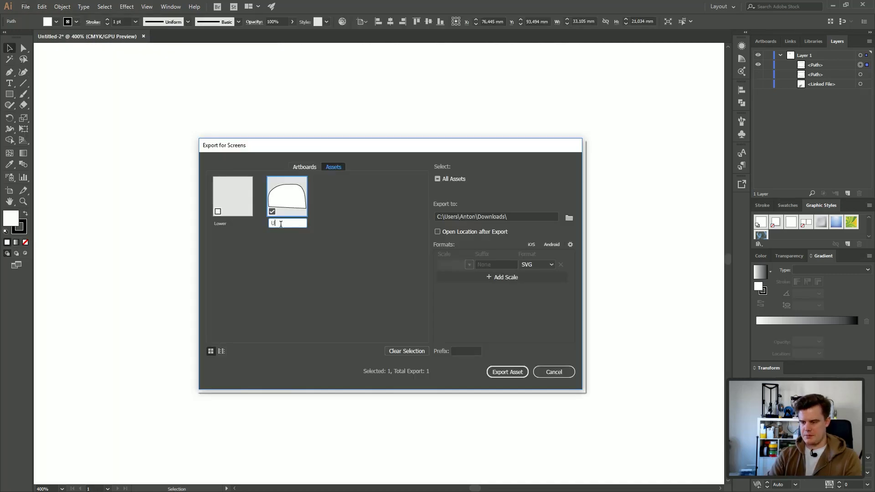
{"action": "left_click", "coordinate": [509, 373]}
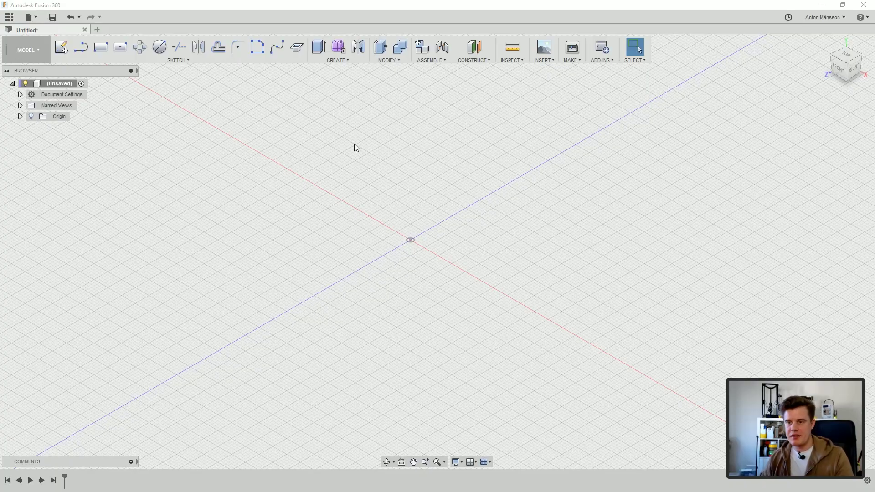
- Switch to Fusion 360 and insert the lower profile's SVG on the horizontal plane at scale 1.00, without offset or rotation
{"action": "left_click", "coordinate": [511, 60]}
{"action": "left_click", "coordinate": [549, 102]}
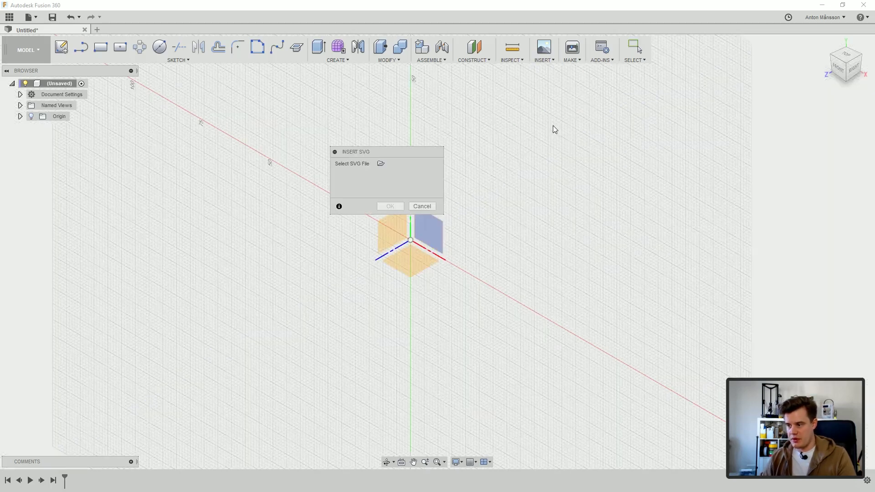
{"action": "left_click", "coordinate": [380, 164]}
{"action": "left_click", "coordinate": [169, 98]}
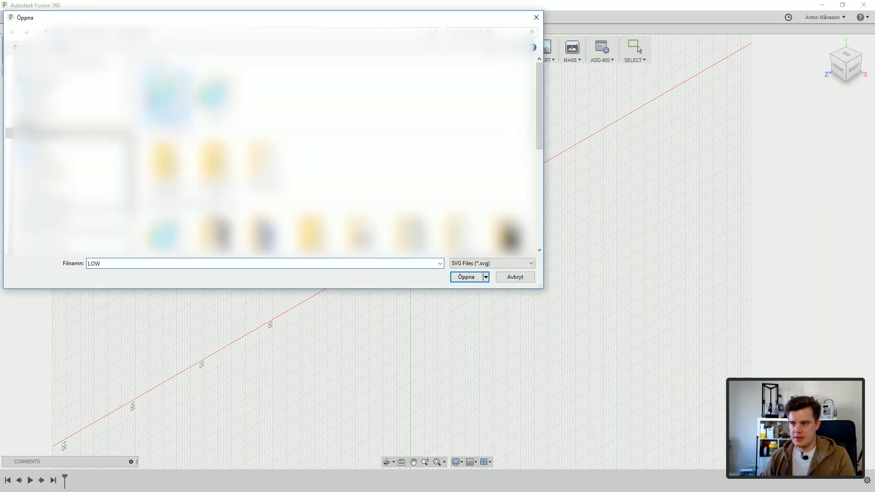
{"action": "left_click", "coordinate": [467, 277]}
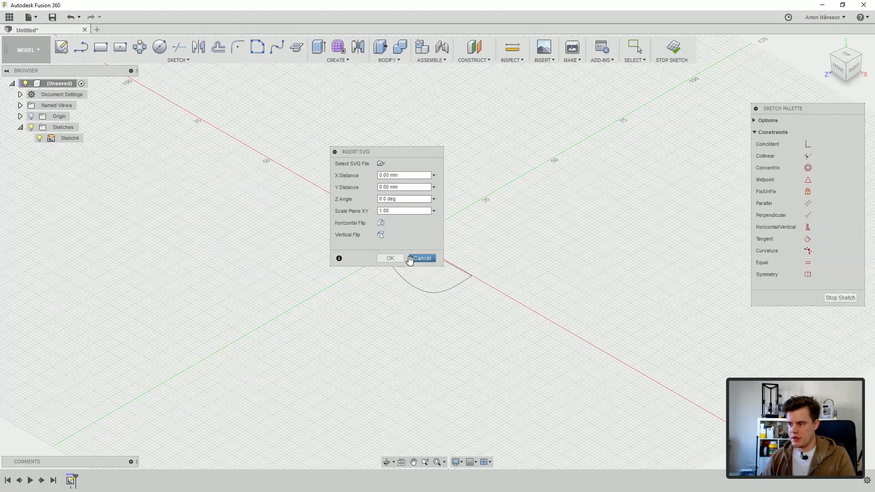
{"action": "left_click_drag", "start_coordinate": [393, 151], "coordinate": [252, 150]}
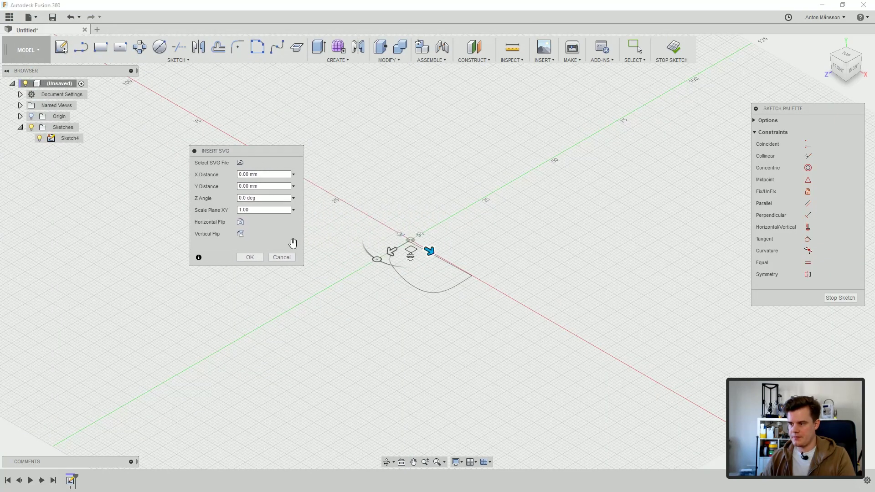
{"action": "left_click", "coordinate": [252, 258]}
{"action": "scroll", "coordinate": [467, 249], "scroll_direction": "up", "scroll_amount": 3}
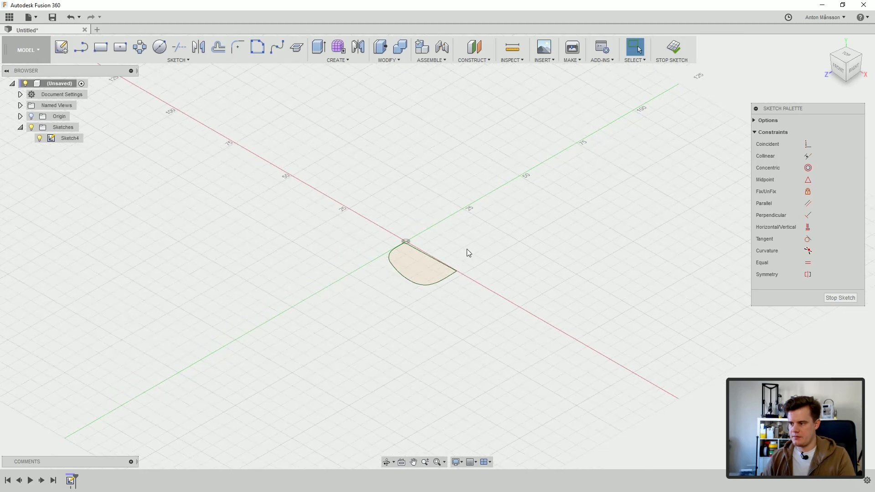
- Try to insert the Top profile's SVG, flipped vertically, into the same sketch as the lower profile
{"action": "right_click", "coordinate": [411, 245]}
{"action": "left_click", "coordinate": [410, 223]}
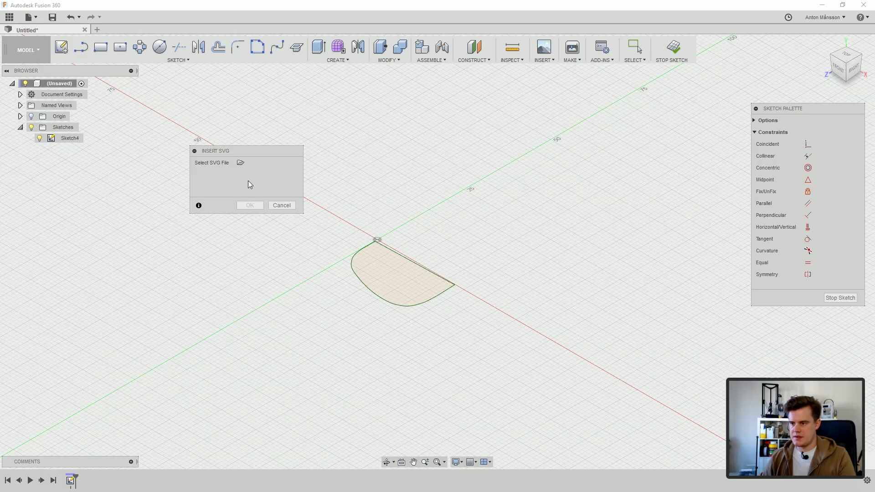
{"action": "left_click", "coordinate": [241, 164]}
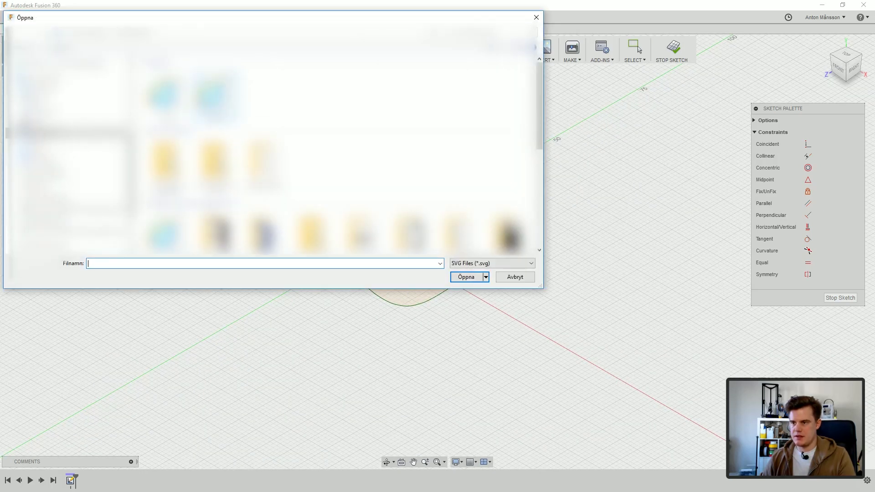
{"action": "double_click", "coordinate": [214, 100]}
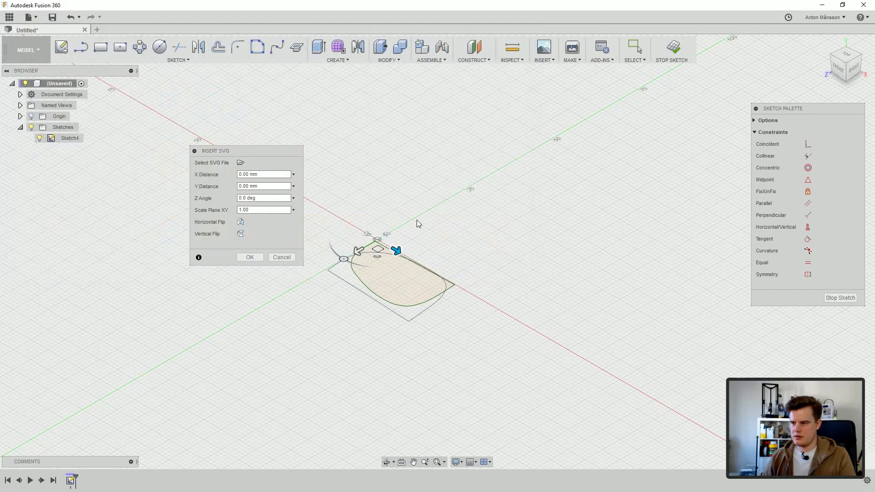
{"action": "left_click", "coordinate": [241, 222]}
{"action": "left_click", "coordinate": [241, 234]}
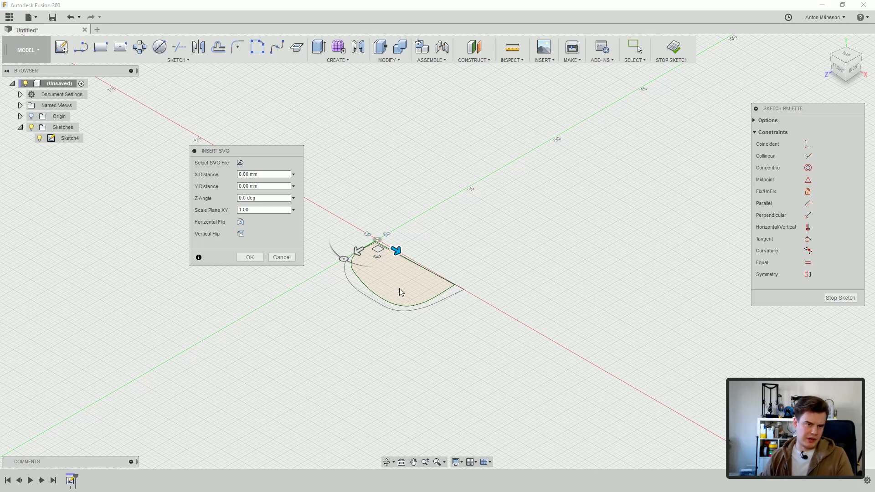
{"action": "left_click", "coordinate": [249, 258]}
{"action": "middle_click_drag", "start_coordinate": [477, 274], "coordinate": [510, 264], "text": "shift"}
{"action": "scroll", "coordinate": [376, 261], "scroll_direction": "up", "scroll_amount": 3}
{"action": "mouse_move", "coordinate": [385, 249]}
{"action": "middle_mouse_down", "text": "shift"}
{"action": "mouse_move", "coordinate": [405, 276]}
{"action": "mouse_move", "coordinate": [397, 289]}
{"action": "middle_mouse_up", "text": "shift"}
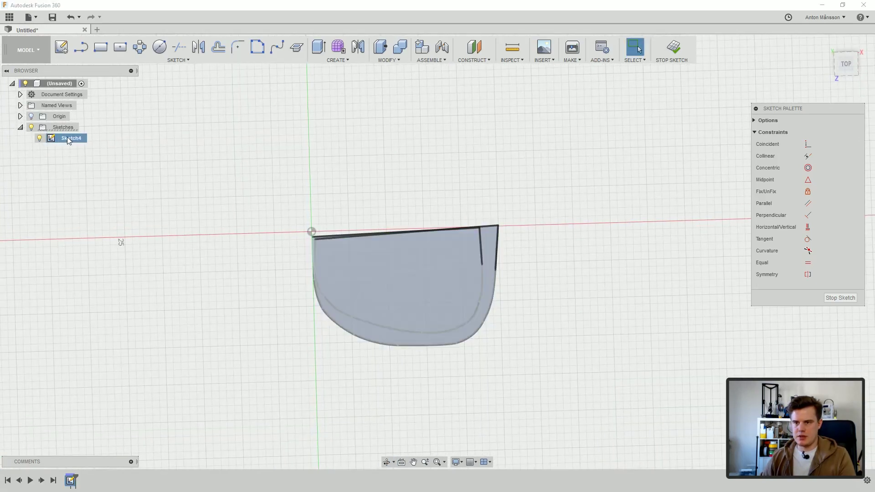
- Finish the lower profile's sketch and start a separate one on the horizontal plane with the lower profile shown for reference
{"action": "left_click", "coordinate": [838, 298]}
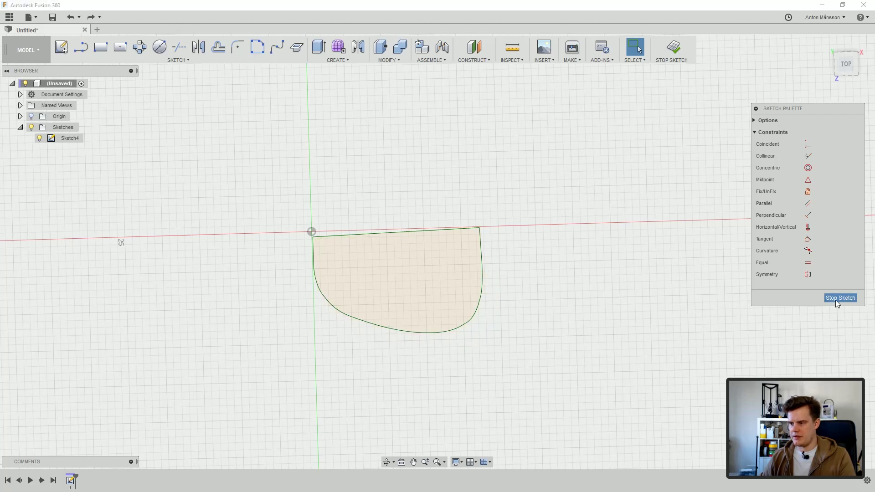
{"action": "left_click", "coordinate": [61, 46]}
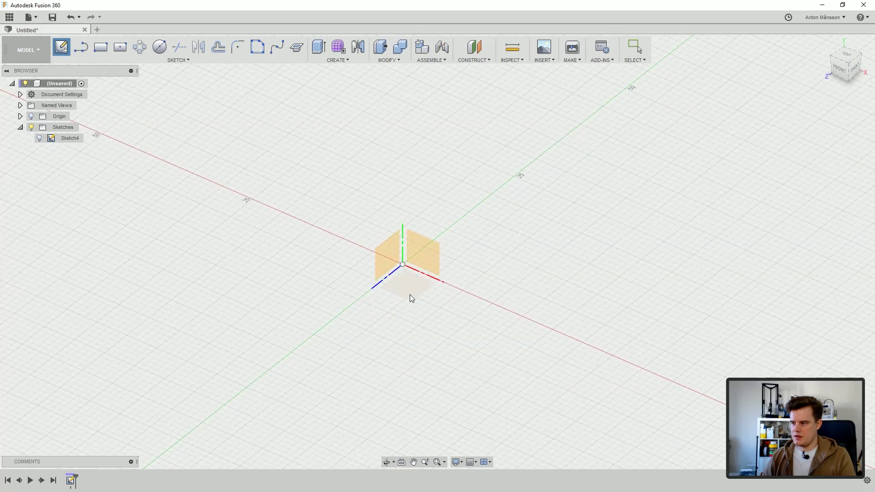
{"action": "left_click", "coordinate": [411, 295]}
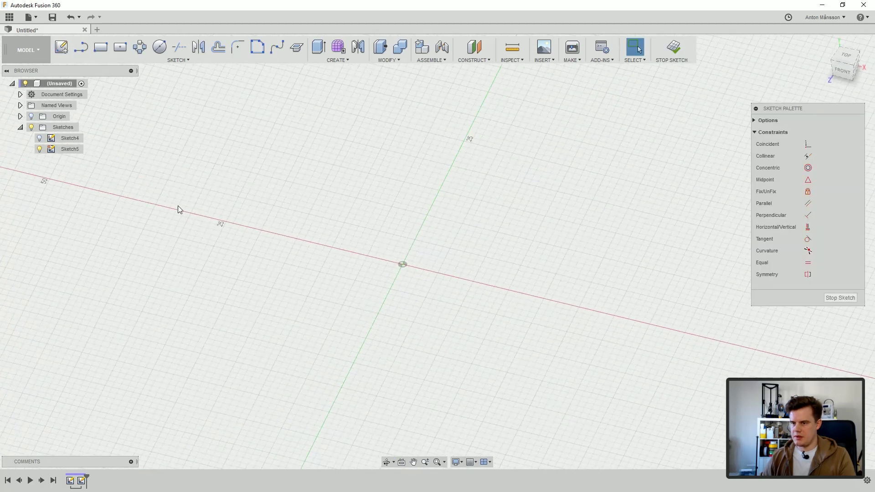
{"action": "left_click", "coordinate": [40, 138]}
- Insert the Top profile's SVG into the new sketch at scale 1.00, flipped vertically, and finish the sketch
{"action": "left_click", "coordinate": [572, 60]}
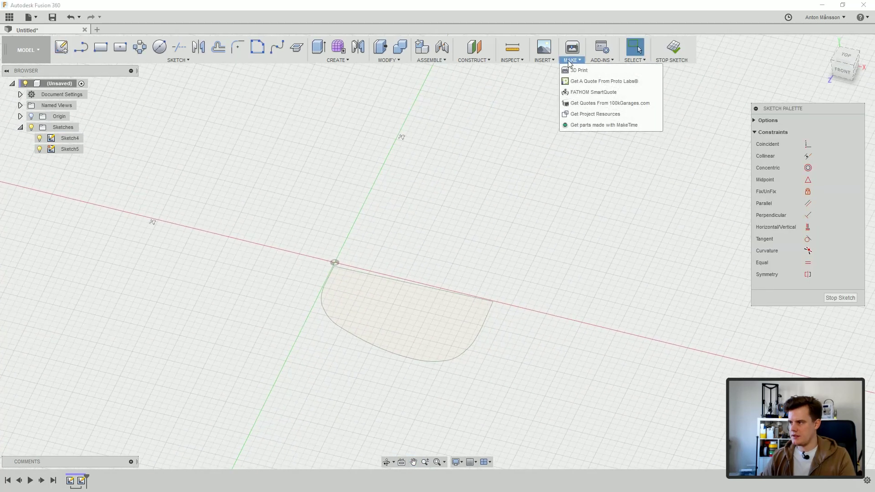
{"action": "left_click", "coordinate": [557, 104]}
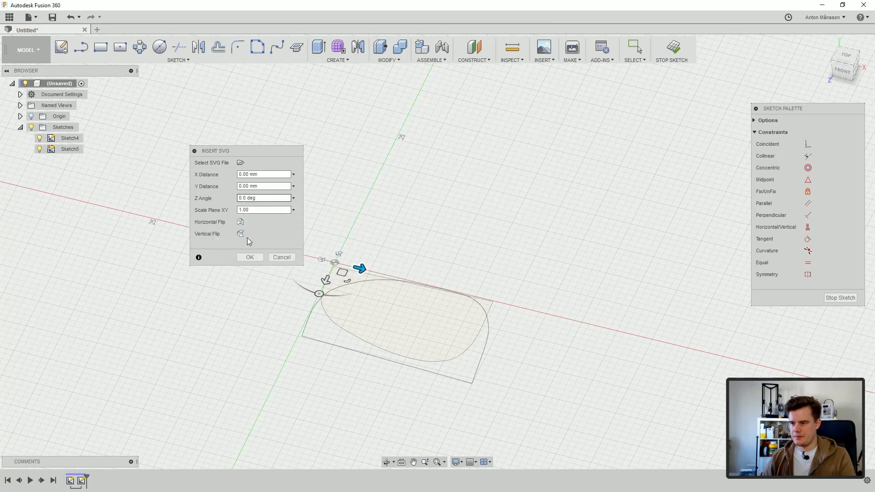
{"action": "left_click", "coordinate": [241, 234]}
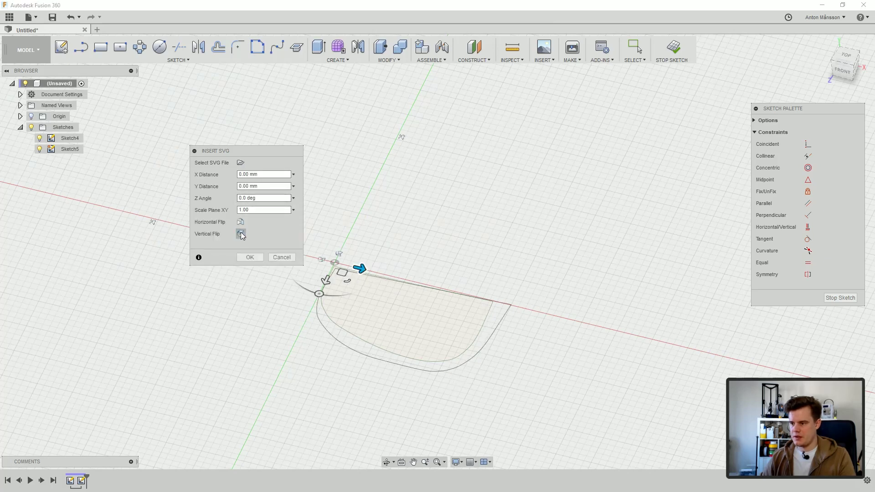
{"action": "left_click", "coordinate": [250, 257]}
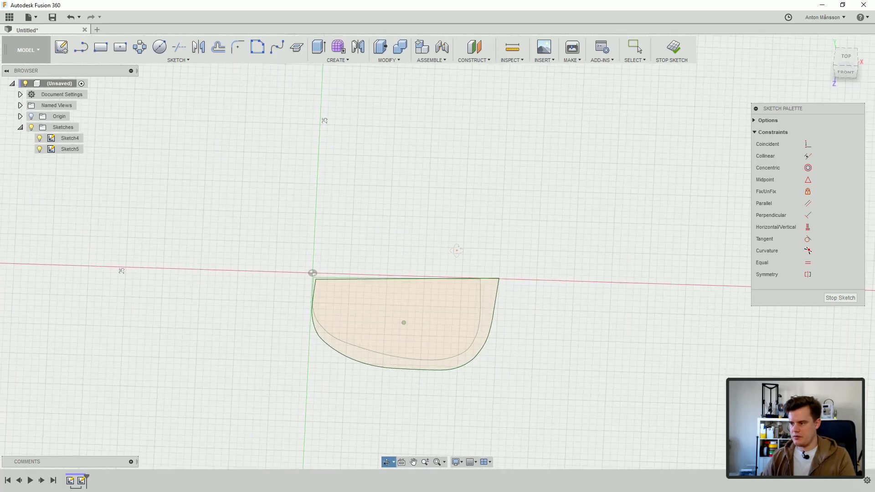
{"action": "left_click", "coordinate": [836, 300]}
- Reopen the Top profile's sketch for editing and unfix its imported curves
{"action": "right_click", "coordinate": [71, 149]}
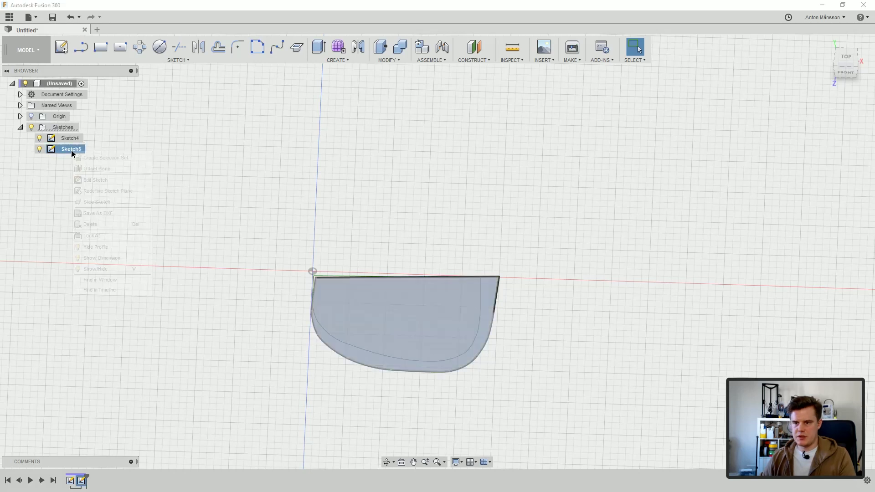
{"action": "left_click", "coordinate": [111, 182]}
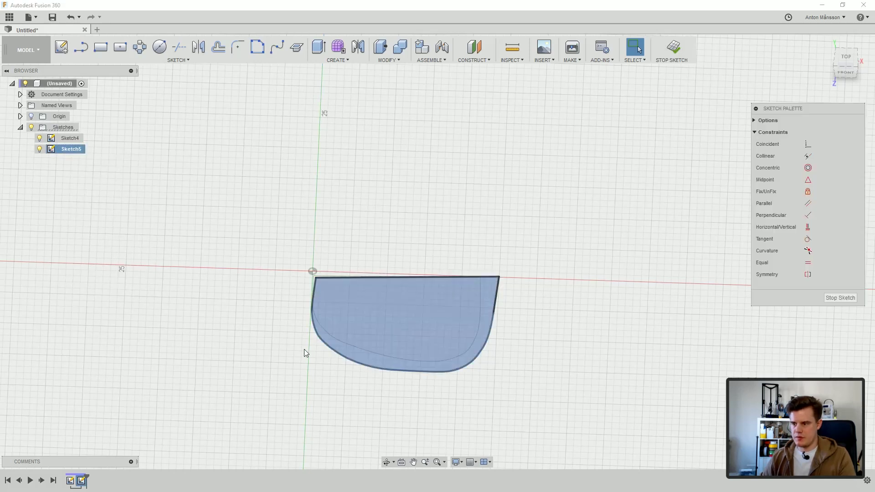
{"action": "right_click", "coordinate": [497, 312]}
{"action": "left_click", "coordinate": [504, 386]}
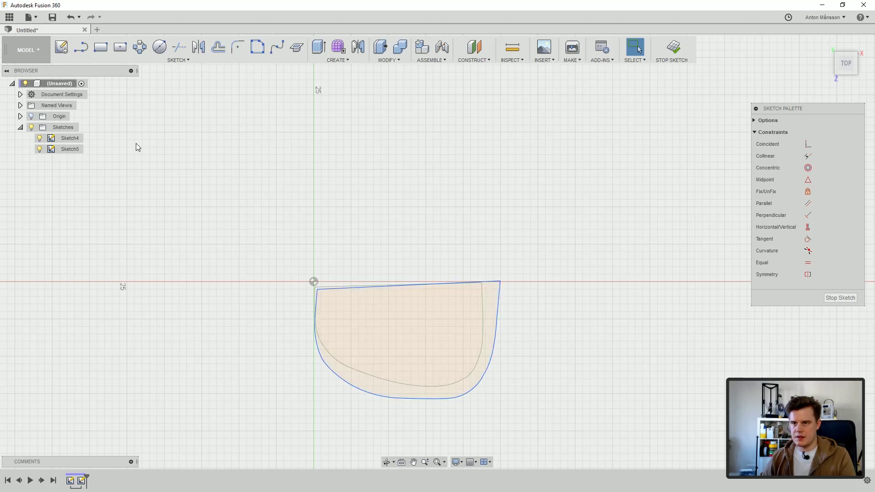
- Move and slightly rotate all nine Top profile curves over the lower profile, ending with a shift of about 0.508 mm in X and -0.587 mm in Y
{"action": "left_click", "coordinate": [361, 391]}
{"action": "right_click", "coordinate": [361, 391]}
{"action": "left_click", "coordinate": [334, 401]}
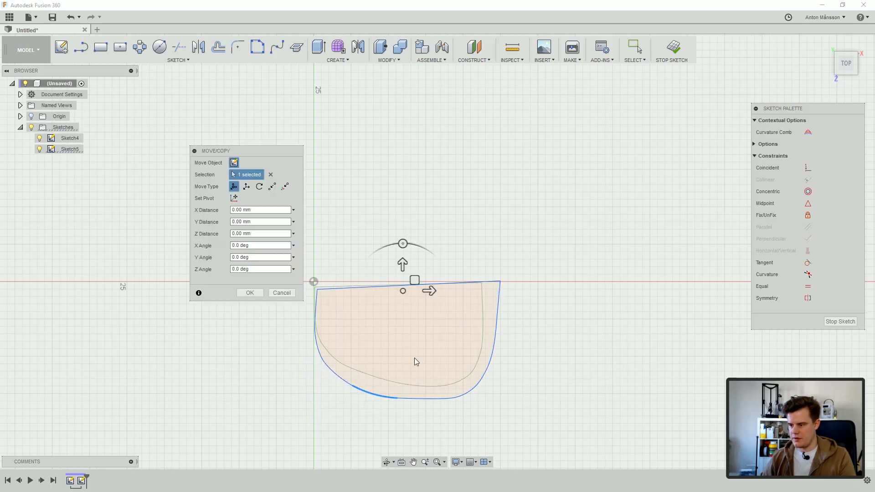
{"action": "left_click", "coordinate": [412, 275]}
{"action": "left_click", "coordinate": [350, 385]}
{"action": "left_click", "coordinate": [316, 345]}
{"action": "left_click", "coordinate": [317, 306]}
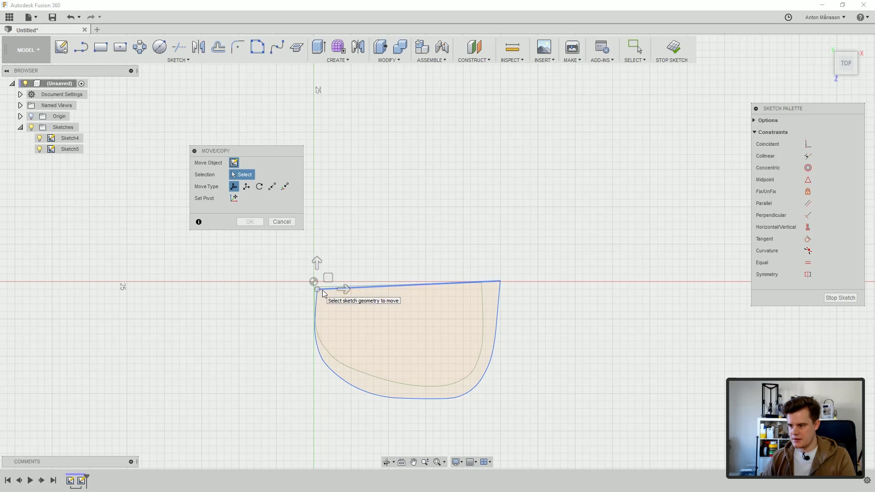
{"action": "left_click", "coordinate": [326, 289]}
{"action": "left_click", "coordinate": [422, 399]}
{"action": "left_click_drag", "start_coordinate": [337, 278], "coordinate": [335, 267]}
{"action": "left_click_drag", "start_coordinate": [322, 230], "coordinate": [319, 229]}
{"action": "mouse_move", "coordinate": [336, 268]}
{"action": "left_mouse_down"}
{"action": "mouse_move", "coordinate": [327, 269]}
{"action": "mouse_move", "coordinate": [330, 277]}
{"action": "left_mouse_up"}
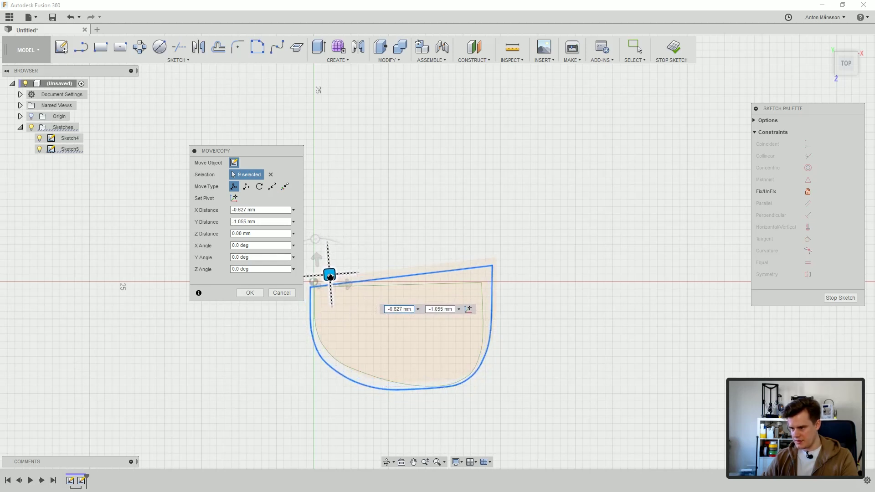
{"action": "left_click_drag", "start_coordinate": [330, 277], "coordinate": [337, 271]}
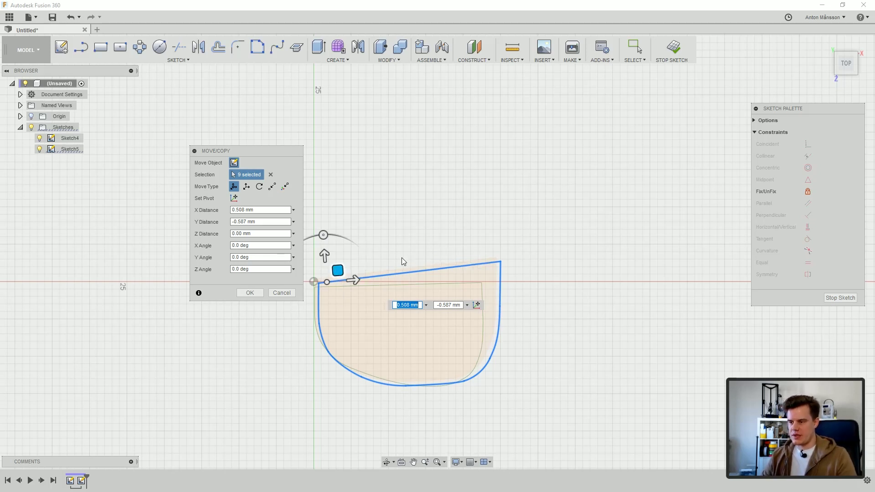
{"action": "key", "text": "Return"}
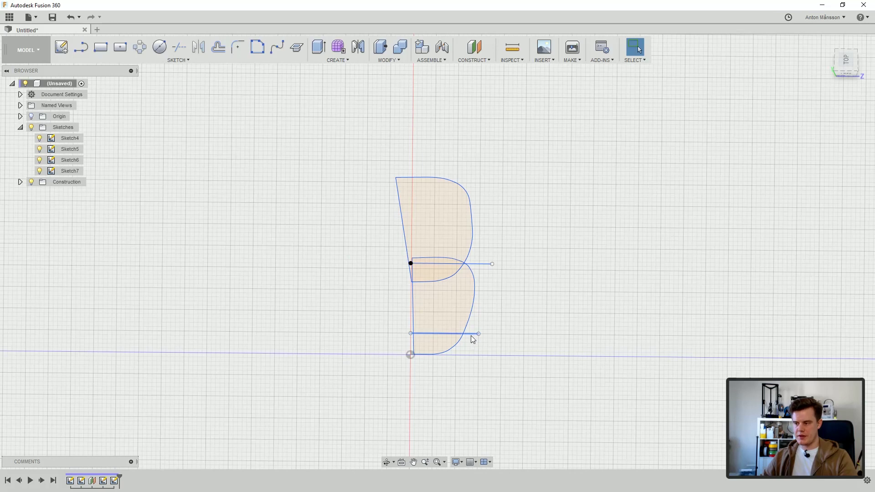
- Rotate the raised Top profile's nine curves about -2.9 degrees around Z with Move/Copy, viewed from above
{"action": "middle_click_drag", "start_coordinate": [498, 322], "coordinate": [464, 256], "text": "shift"}
{"action": "scroll", "coordinate": [504, 162], "scroll_direction": "up", "scroll_amount": 2}
{"action": "scroll", "coordinate": [460, 327], "scroll_direction": "down", "scroll_amount": 2}
{"action": "left_click", "coordinate": [430, 269]}
{"action": "right_click", "coordinate": [431, 269]}
{"action": "left_click", "coordinate": [430, 241]}
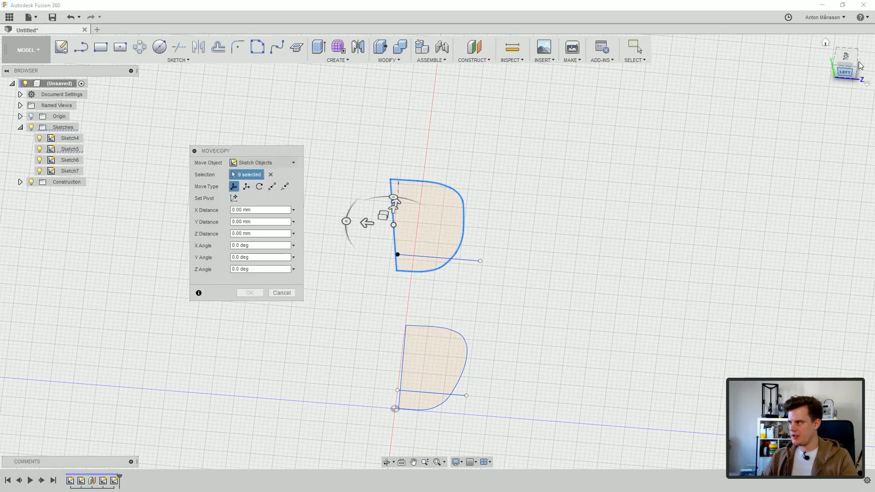
{"action": "left_click", "coordinate": [846, 57]}
{"action": "middle_click_drag", "start_coordinate": [483, 269], "coordinate": [459, 286], "text": "shift"}
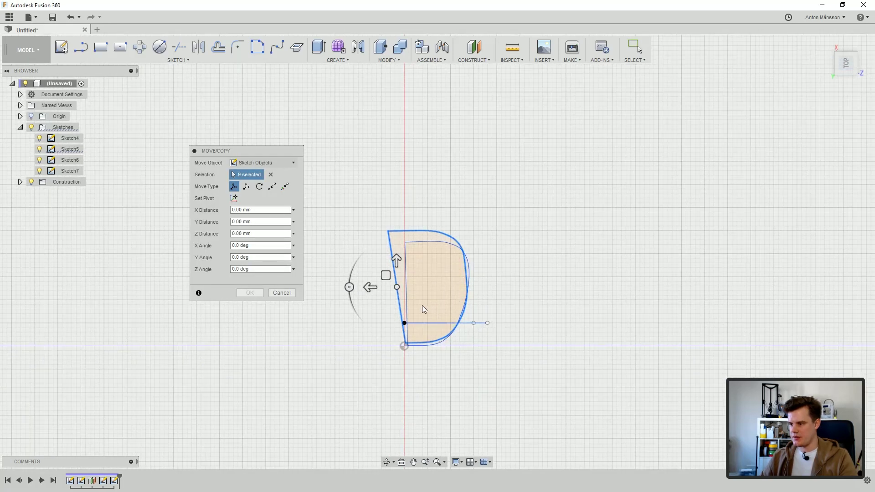
{"action": "left_click_drag", "start_coordinate": [383, 277], "coordinate": [360, 288]}
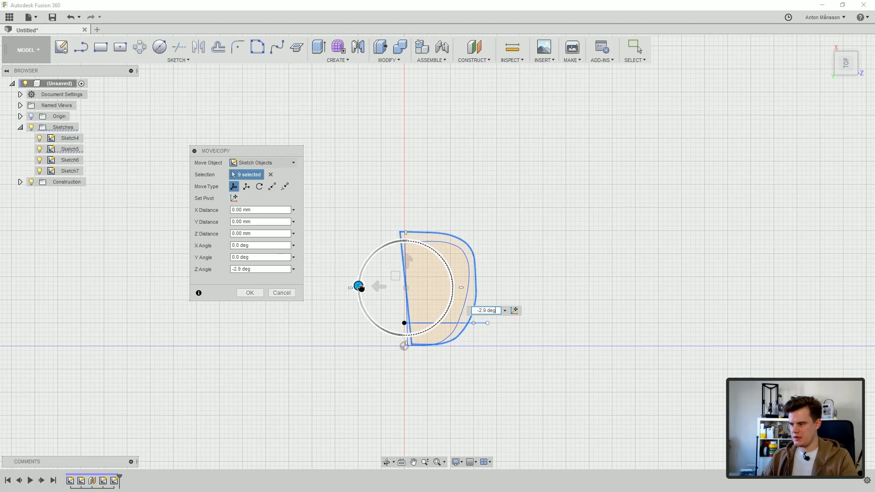
- Shift the raised Top profile about 7.4 mm in X and -0.7 mm in Y relative to the lower profile
{"action": "mouse_move", "coordinate": [361, 288]}
{"action": "left_mouse_down"}
{"action": "mouse_move", "coordinate": [400, 278]}
{"action": "mouse_move", "coordinate": [404, 311]}
{"action": "mouse_move", "coordinate": [402, 242]}
{"action": "left_mouse_up"}
{"action": "scroll", "coordinate": [544, 251], "scroll_direction": "up", "scroll_amount": 2}
{"action": "middle_click_drag", "start_coordinate": [543, 251], "coordinate": [476, 269], "text": "shift"}
{"action": "scroll", "coordinate": [481, 240], "scroll_direction": "down", "scroll_amount": 1}
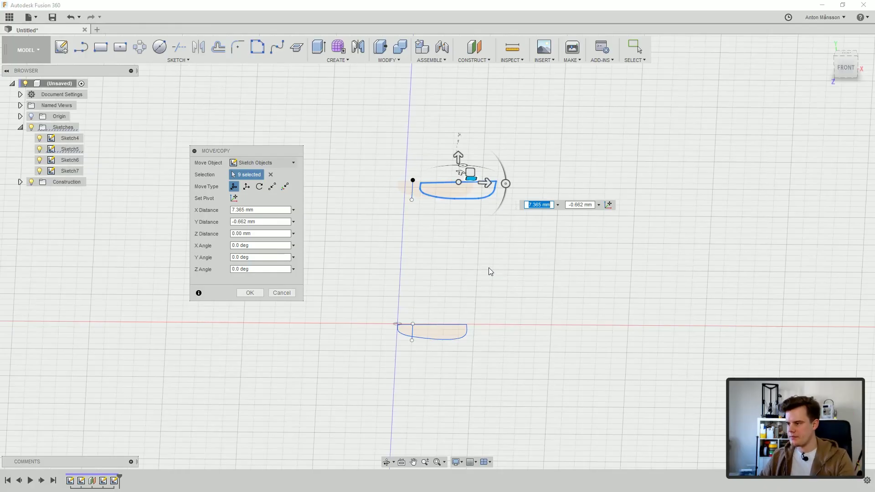
{"action": "middle_click_drag", "start_coordinate": [489, 273], "coordinate": [490, 322], "text": "shift"}
{"action": "left_click_drag", "start_coordinate": [472, 230], "coordinate": [475, 228]}
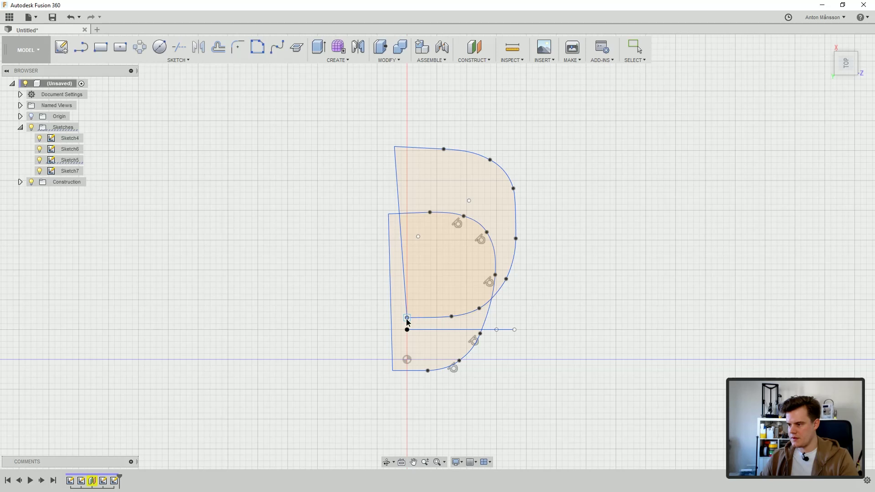
- Move the far corner of the Top profile's straight edge onto the red axis so that the edge runs along it
{"action": "left_click_drag", "start_coordinate": [395, 147], "coordinate": [407, 152]}
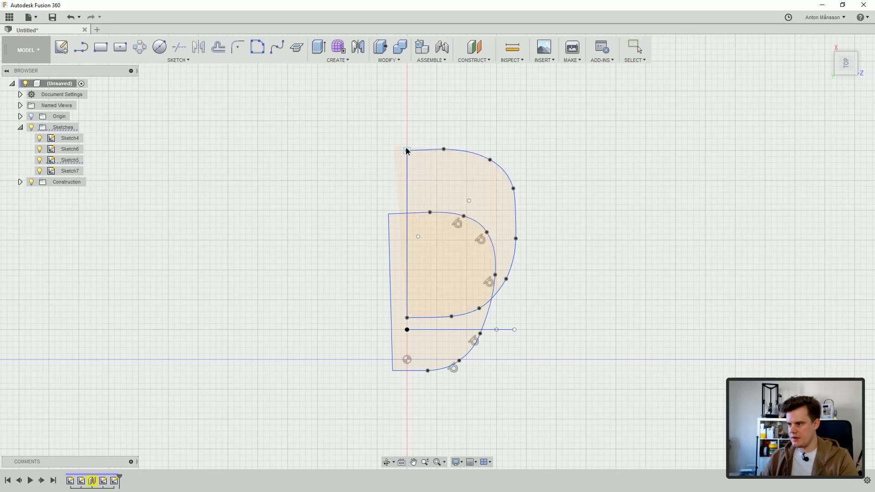
{"action": "scroll", "coordinate": [407, 151], "scroll_direction": "up", "scroll_amount": 5}
{"action": "scroll", "coordinate": [409, 151], "scroll_direction": "up", "scroll_amount": 2}
{"action": "scroll", "coordinate": [409, 151], "scroll_direction": "down", "scroll_amount": 5}
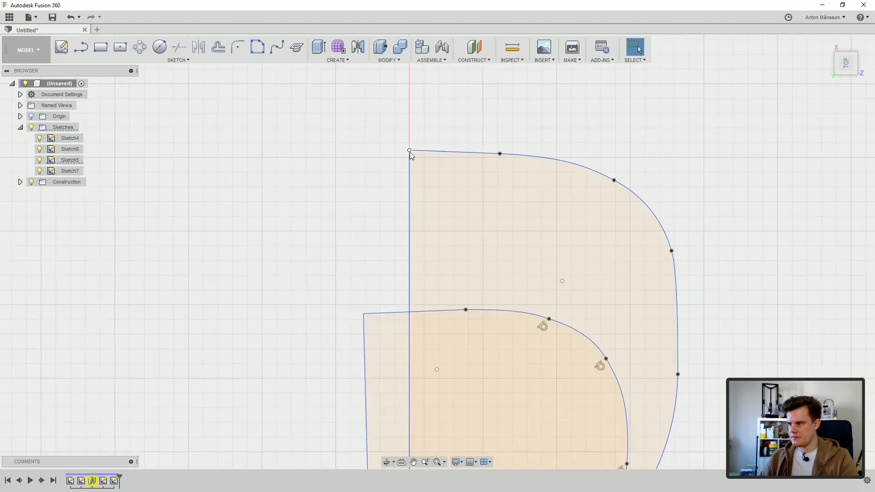
- Fine-tune the corners of the Top profile's straight edge so that they sit on the red axis
{"action": "scroll", "coordinate": [420, 174], "scroll_direction": "up", "scroll_amount": 5}
{"action": "scroll", "coordinate": [422, 173], "scroll_direction": "up", "scroll_amount": 5}
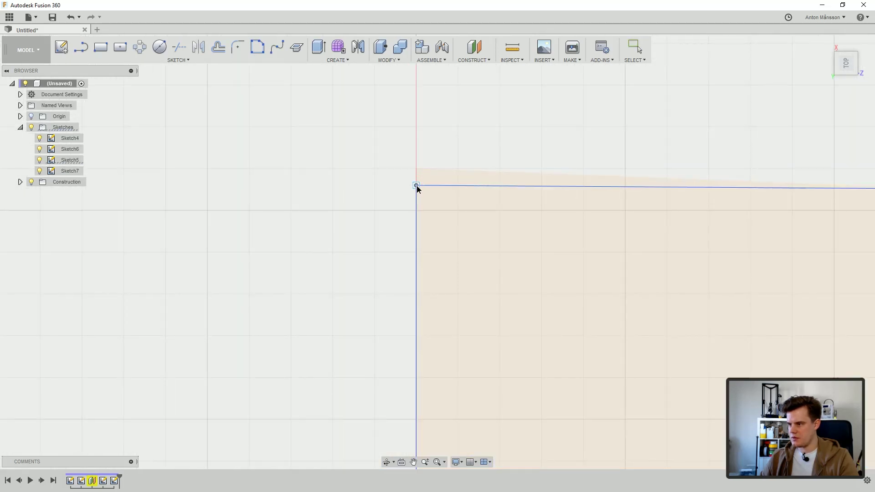
{"action": "scroll", "coordinate": [383, 190], "scroll_direction": "down", "scroll_amount": 5}
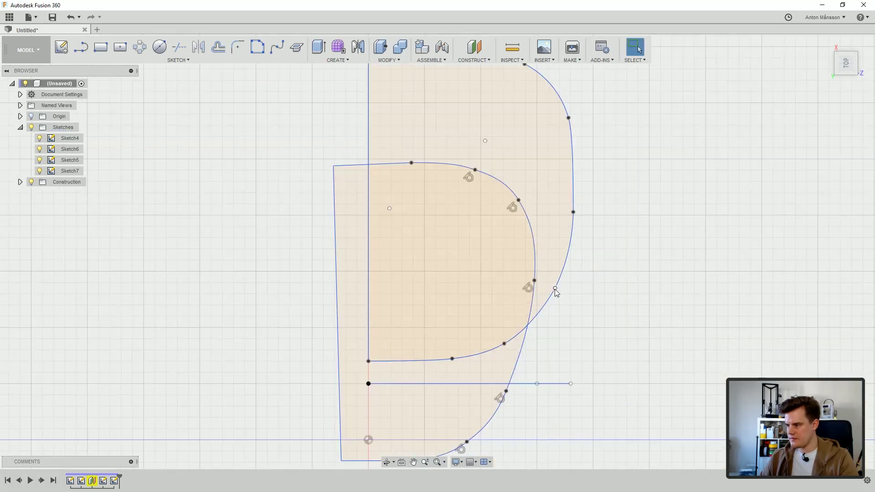
{"action": "scroll", "coordinate": [426, 209], "scroll_direction": "up", "scroll_amount": 5}
{"action": "left_click_drag", "start_coordinate": [427, 207], "coordinate": [426, 209]}
{"action": "scroll", "coordinate": [427, 209], "scroll_direction": "down", "scroll_amount": 5}
{"action": "scroll", "coordinate": [297, 292], "scroll_direction": "up", "scroll_amount": 5}
{"action": "left_click_drag", "start_coordinate": [274, 299], "coordinate": [391, 299]}
{"action": "scroll", "coordinate": [390, 299], "scroll_direction": "down", "scroll_amount": 5}
- Open the lower profile's sketch for editing and draw a line along the red axis across the whole profile
{"action": "middle_click_drag", "start_coordinate": [424, 401], "coordinate": [406, 359], "text": "shift"}
{"action": "scroll", "coordinate": [461, 337], "scroll_direction": "up", "scroll_amount": 6}
{"action": "double_click", "coordinate": [123, 286]}
{"action": "scroll", "coordinate": [328, 293], "scroll_direction": "down", "scroll_amount": 2}
{"action": "double_click", "coordinate": [279, 283]}
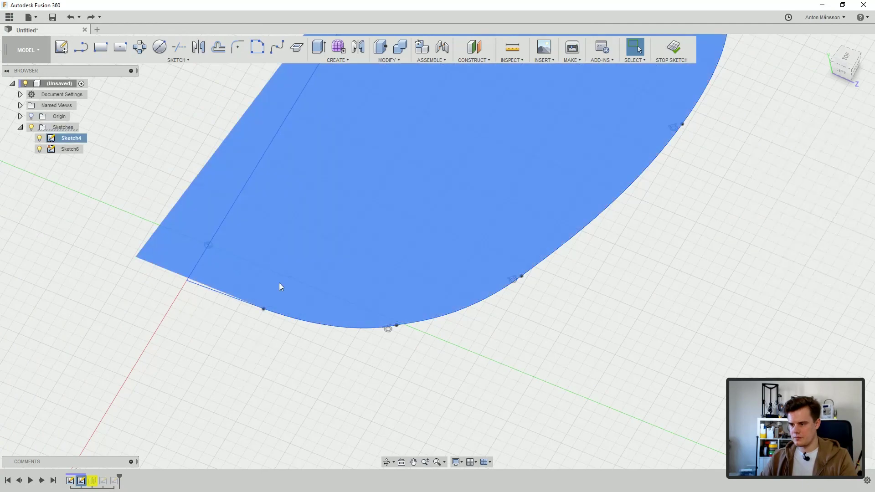
{"action": "scroll", "coordinate": [420, 364], "scroll_direction": "down", "scroll_amount": 4}
{"action": "left_click", "coordinate": [672, 47]}
{"action": "double_click", "coordinate": [447, 157]}
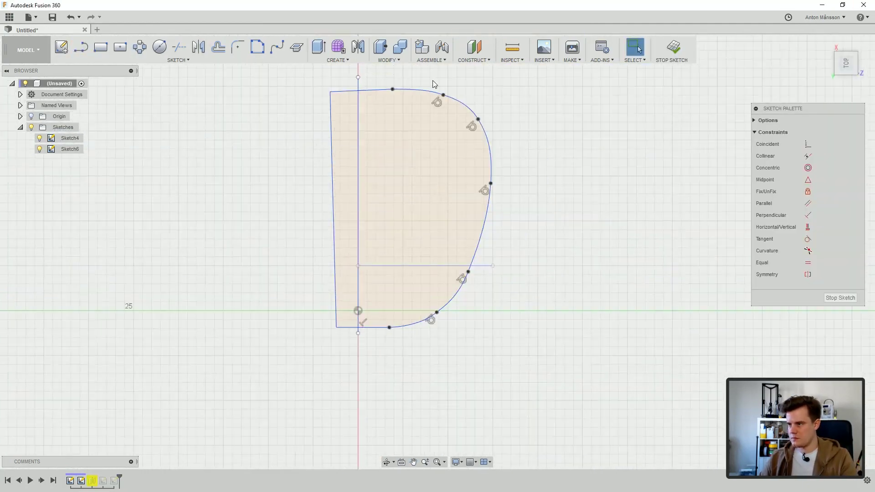
- Trim the lower profile's portion beyond the axis line and the line's protruding ends, and finish the sketch
{"action": "key", "text": "l"}
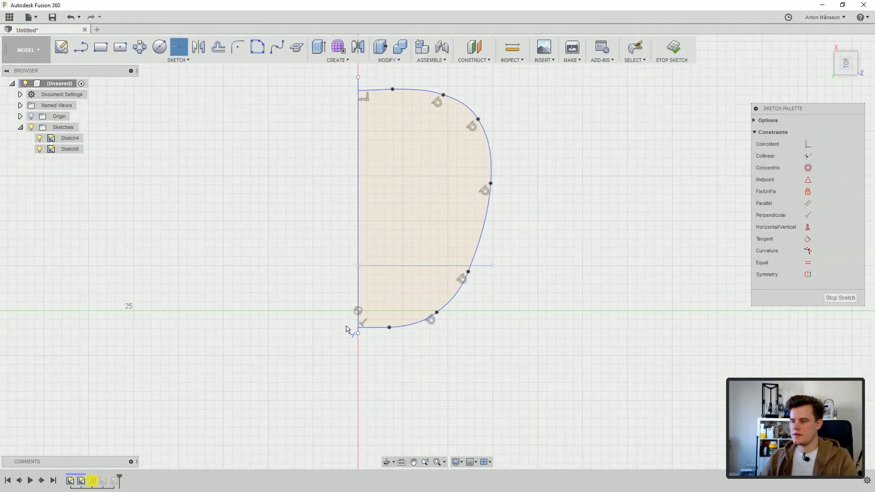
{"action": "middle_click_drag", "start_coordinate": [495, 327], "coordinate": [490, 397]}
{"action": "scroll", "coordinate": [355, 390], "scroll_direction": "up", "scroll_amount": 3}
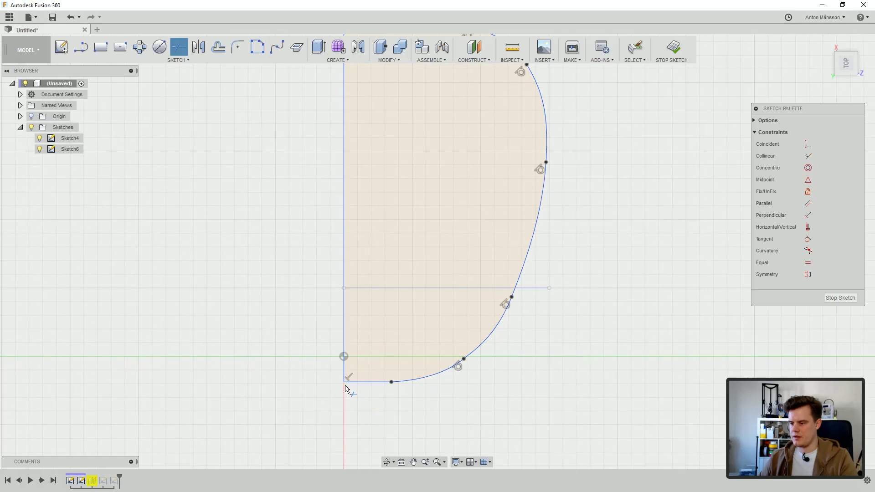
{"action": "middle_click_drag", "start_coordinate": [403, 211], "coordinate": [409, 441]}
{"action": "left_click", "coordinate": [356, 245]}
{"action": "left_click", "coordinate": [672, 47]}
- Compare the two profiles in front view and open the raised Top profile's sketch for editing
{"action": "left_click", "coordinate": [433, 264]}
{"action": "left_click", "coordinate": [522, 347]}
{"action": "scroll", "coordinate": [521, 358], "scroll_direction": "down", "scroll_amount": 3}
{"action": "mouse_move", "coordinate": [520, 366]}
{"action": "middle_mouse_down", "text": "shift"}
{"action": "mouse_move", "coordinate": [492, 339]}
{"action": "mouse_move", "coordinate": [514, 295]}
{"action": "mouse_move", "coordinate": [478, 267]}
{"action": "mouse_move", "coordinate": [486, 259]}
{"action": "middle_mouse_up", "text": "shift"}
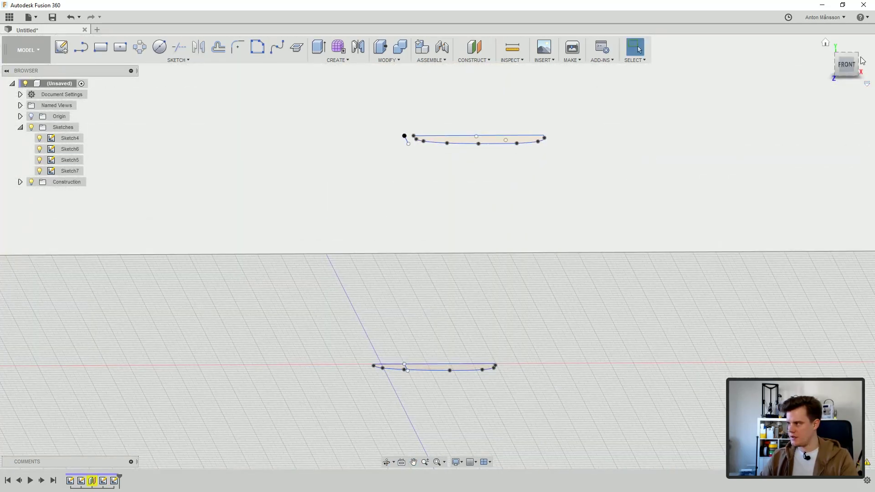
{"action": "left_click", "coordinate": [836, 74]}
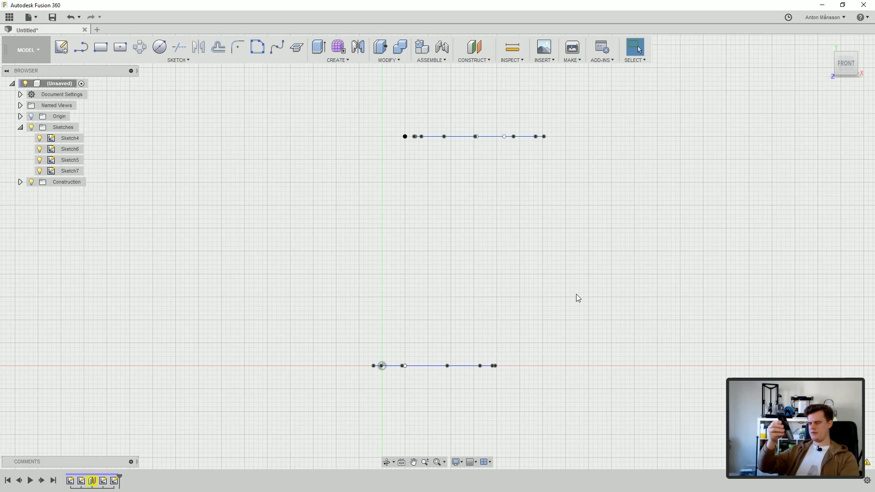
{"action": "left_click", "coordinate": [76, 172]}
{"action": "middle_click_drag", "start_coordinate": [405, 197], "coordinate": [403, 219], "text": "shift"}
{"action": "left_click", "coordinate": [330, 203]}
{"action": "right_click", "coordinate": [69, 163]}
{"action": "left_click", "coordinate": [91, 191]}
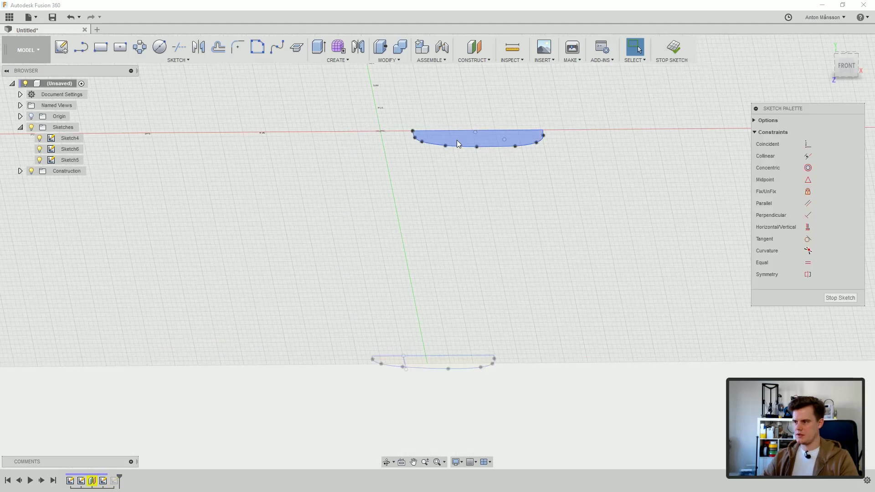
- Shift all nine Top profile curves in the positive X direction with Move/Copy in front view and finish the sketch
{"action": "right_click", "coordinate": [457, 141]}
{"action": "left_click", "coordinate": [429, 155]}
{"action": "left_click_drag", "start_coordinate": [428, 146], "coordinate": [582, 163]}
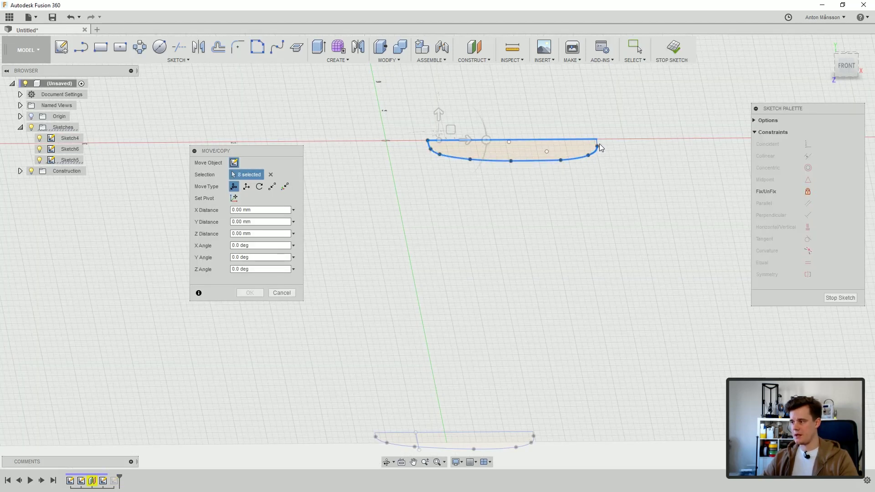
{"action": "scroll", "coordinate": [506, 210], "scroll_direction": "down", "scroll_amount": 4}
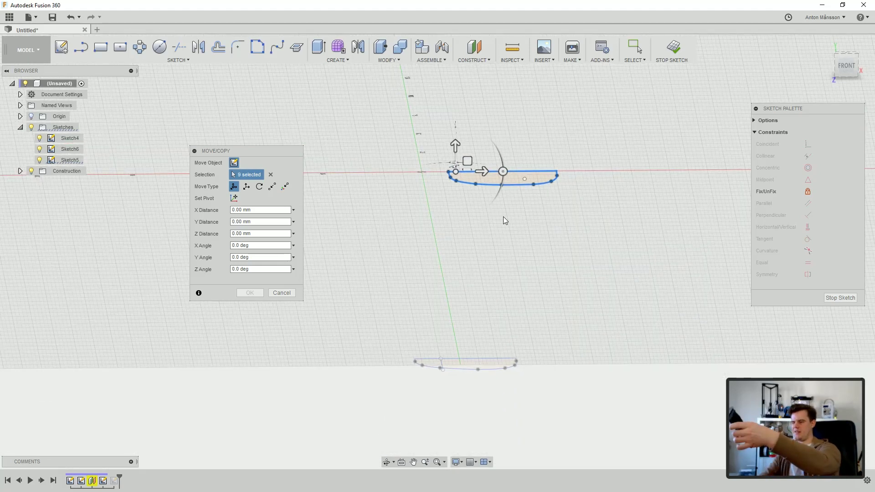
{"action": "left_click", "coordinate": [845, 67]}
{"action": "mouse_move", "coordinate": [482, 174]}
{"action": "left_mouse_down"}
{"action": "mouse_move", "coordinate": [508, 176]}
{"action": "mouse_move", "coordinate": [502, 173]}
{"action": "left_mouse_up"}
{"action": "left_click", "coordinate": [250, 293]}
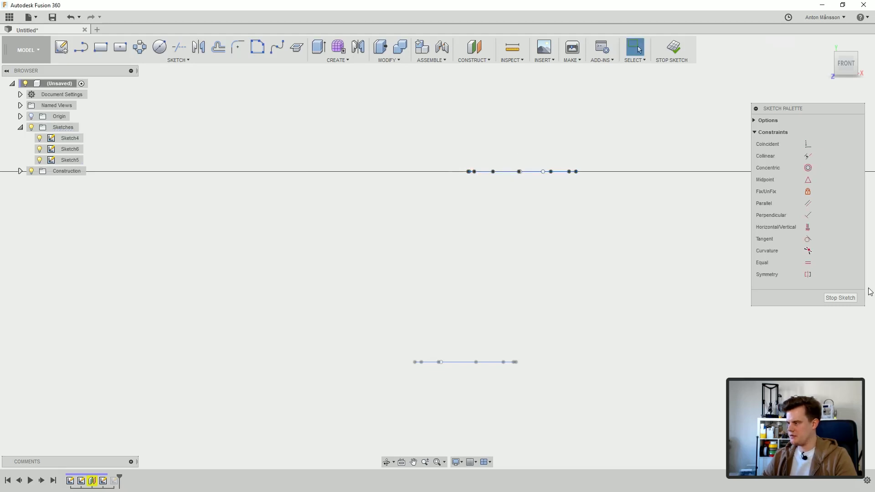
{"action": "left_click", "coordinate": [841, 298]}
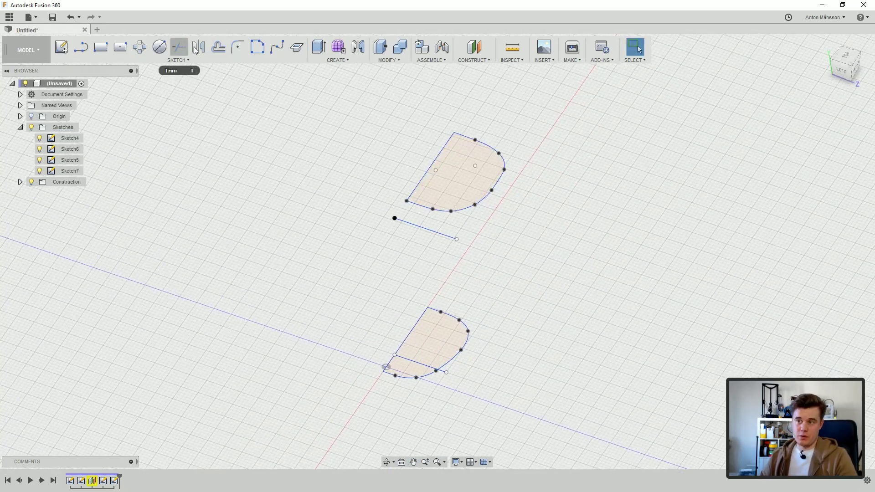
- Delete the Top profile's straight edge and open its sketch for editing
{"action": "left_click", "coordinate": [449, 192]}
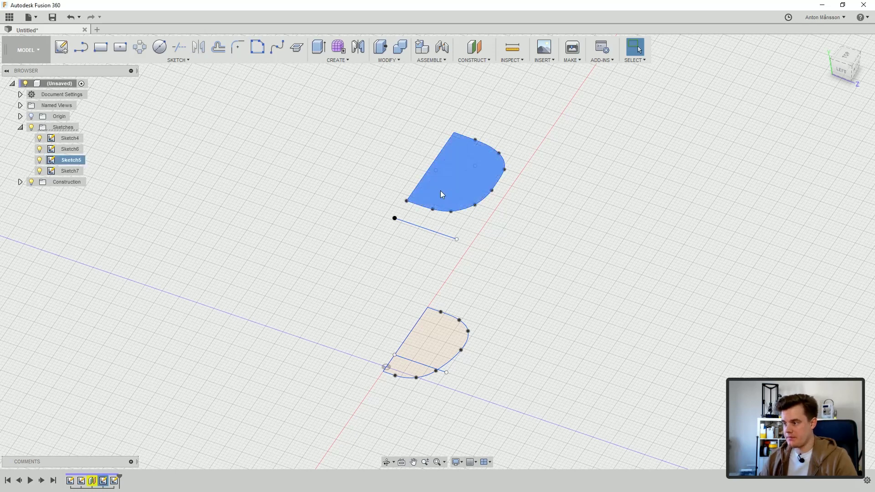
{"action": "key", "text": "Escape"}
{"action": "left_click", "coordinate": [422, 177]}
{"action": "key", "text": "Delete"}
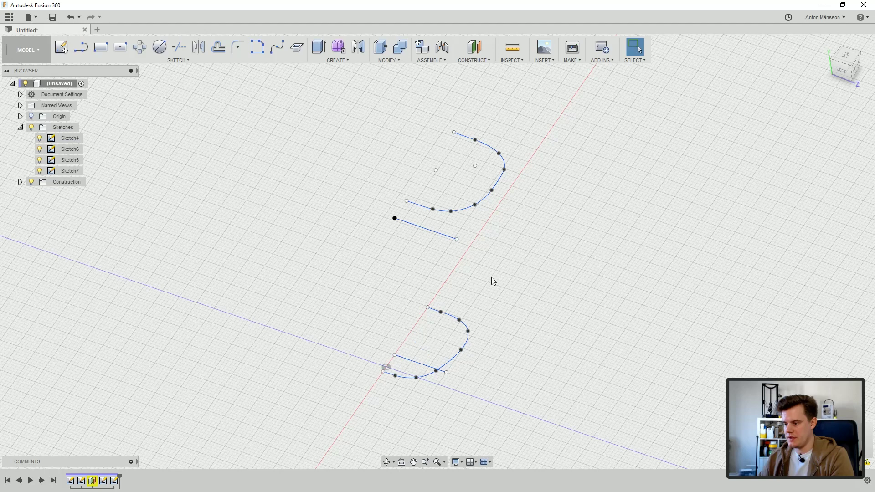
{"action": "right_click", "coordinate": [462, 209]}
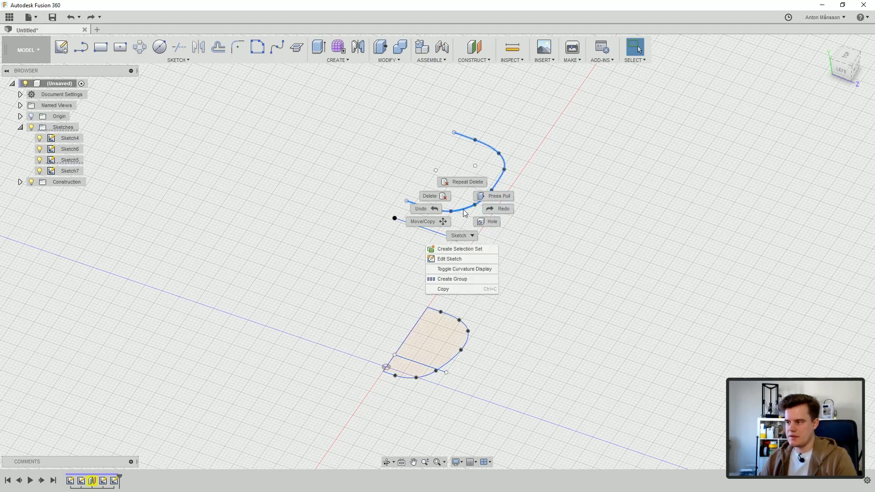
{"action": "left_click", "coordinate": [471, 259]}
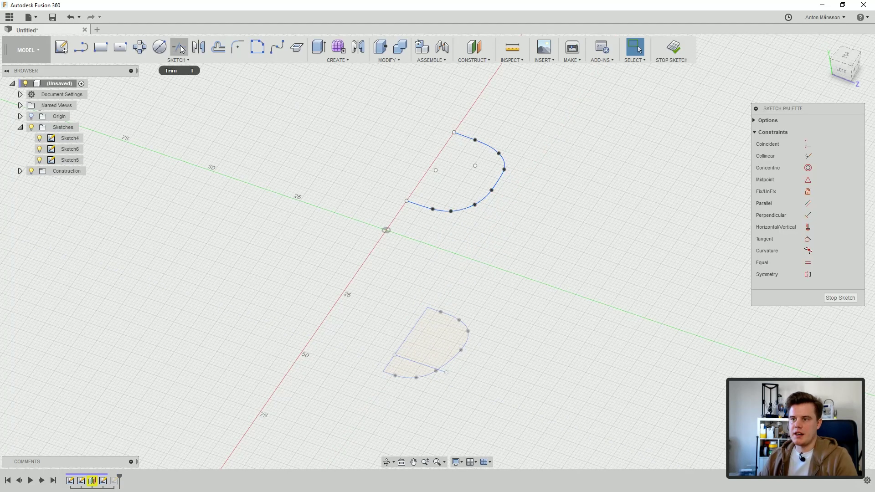
{"action": "left_click", "coordinate": [199, 46]}
{"action": "left_click", "coordinate": [420, 209]}
{"action": "double_click", "coordinate": [420, 209]}
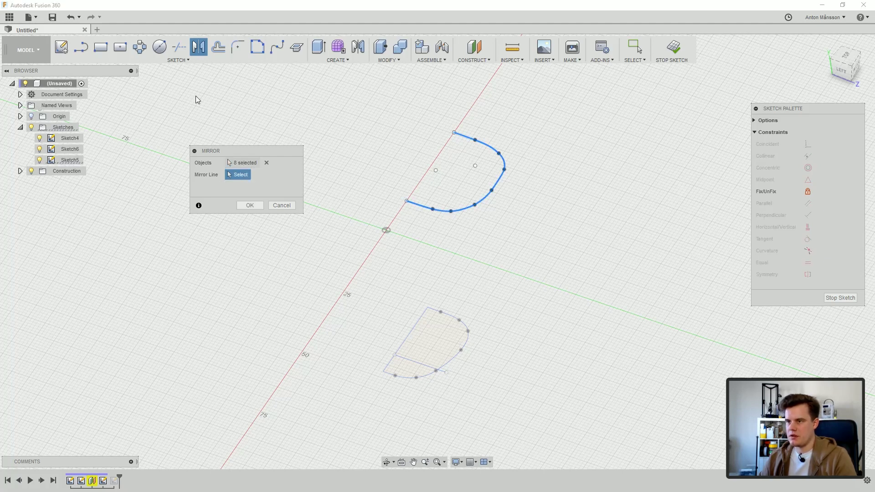
- Draw a short line on the red axis between the origin and the Top profile's near end
{"action": "key", "text": "l"}
{"action": "scroll", "coordinate": [403, 207], "scroll_direction": "up", "scroll_amount": 5}
{"action": "left_click", "coordinate": [396, 215]}
{"action": "left_click", "coordinate": [383, 233]}
{"action": "right_click", "coordinate": [430, 238]}
{"action": "left_click", "coordinate": [461, 240]}
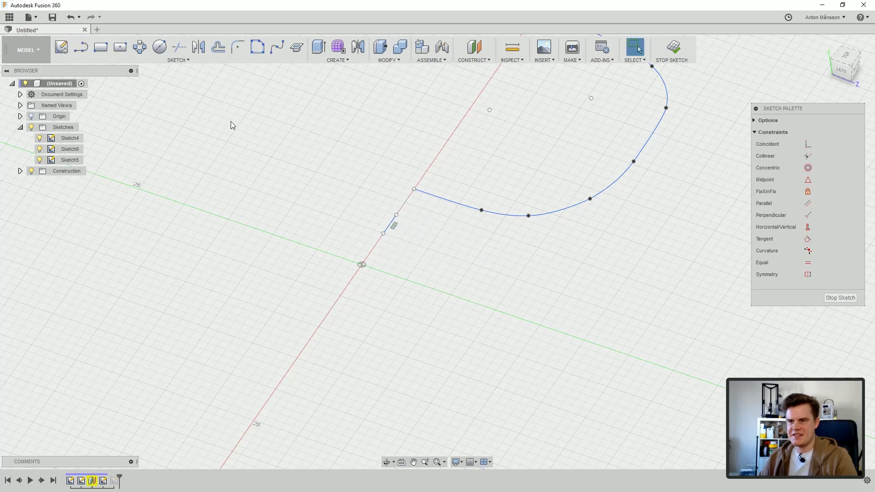
- Mirror the Top profile's eight curves about the short axis line and finish the sketch
{"action": "scroll", "coordinate": [223, 112], "scroll_direction": "down", "scroll_amount": 2}
{"action": "left_click", "coordinate": [218, 47]}
{"action": "left_click", "coordinate": [203, 48]}
{"action": "double_click", "coordinate": [409, 187]}
{"action": "left_click", "coordinate": [240, 174]}
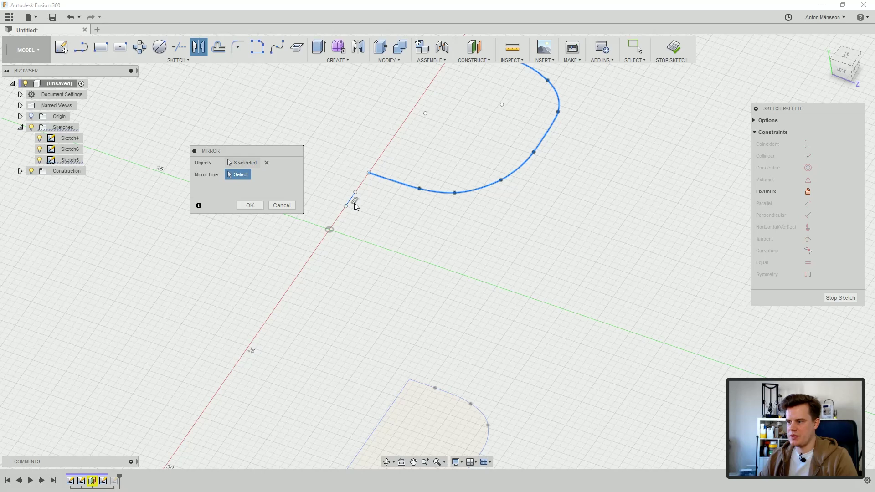
{"action": "left_click", "coordinate": [352, 202]}
{"action": "scroll", "coordinate": [364, 207], "scroll_direction": "down", "scroll_amount": 2}
{"action": "mouse_move", "coordinate": [382, 215]}
{"action": "middle_mouse_down"}
{"action": "mouse_move", "coordinate": [387, 275]}
{"action": "mouse_move", "coordinate": [443, 225]}
{"action": "middle_mouse_up"}
{"action": "left_click", "coordinate": [250, 205]}
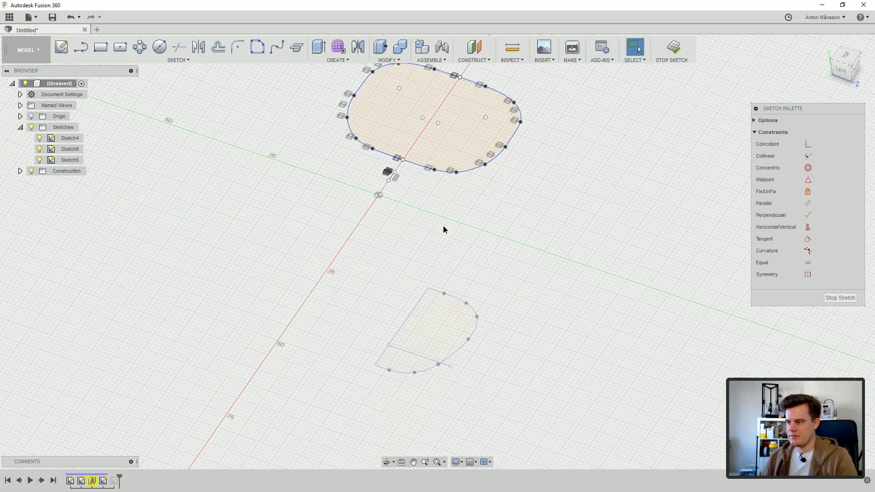
{"action": "left_click", "coordinate": [841, 297]}
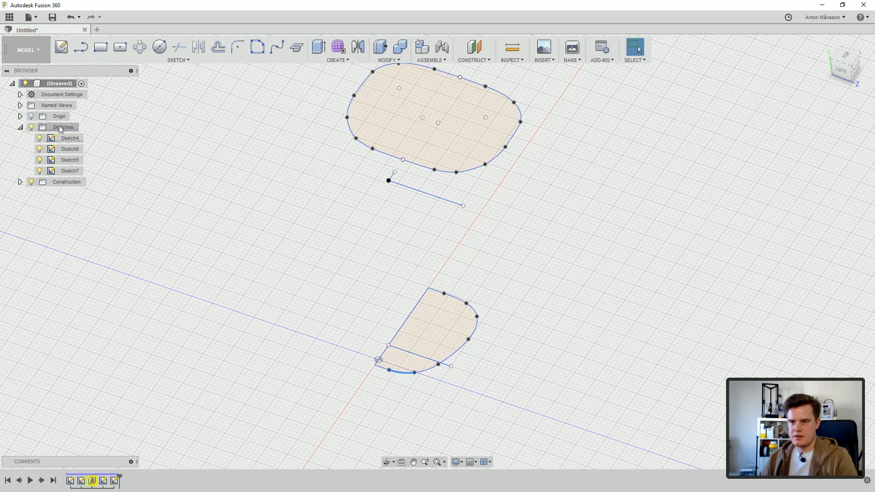
- Open the lower profile's sketch for editing and delete its straight edge on the red axis
{"action": "right_click", "coordinate": [69, 139]}
{"action": "left_click", "coordinate": [104, 172]}
{"action": "left_click", "coordinate": [393, 340]}
{"action": "key", "text": "Delete"}
{"action": "scroll", "coordinate": [398, 349], "scroll_direction": "up", "scroll_amount": 3}
{"action": "left_click", "coordinate": [398, 350]}
{"action": "middle_click_drag", "start_coordinate": [626, 389], "coordinate": [612, 354]}
{"action": "left_click", "coordinate": [613, 355]}
{"action": "left_click", "coordinate": [491, 325]}
- Draw a short line on the red axis just outside the lower profile's near end
{"action": "key", "text": "l"}
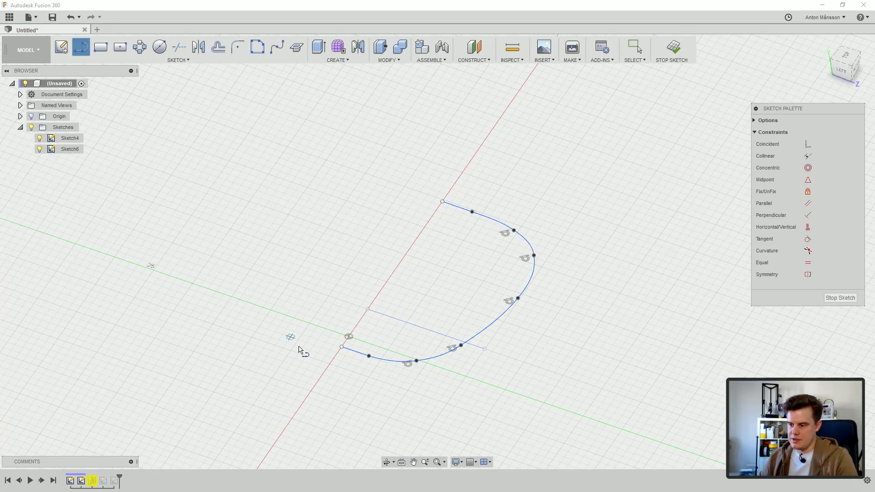
{"action": "left_click", "coordinate": [325, 375]}
{"action": "left_click", "coordinate": [315, 386]}
{"action": "key", "text": "Escape"}
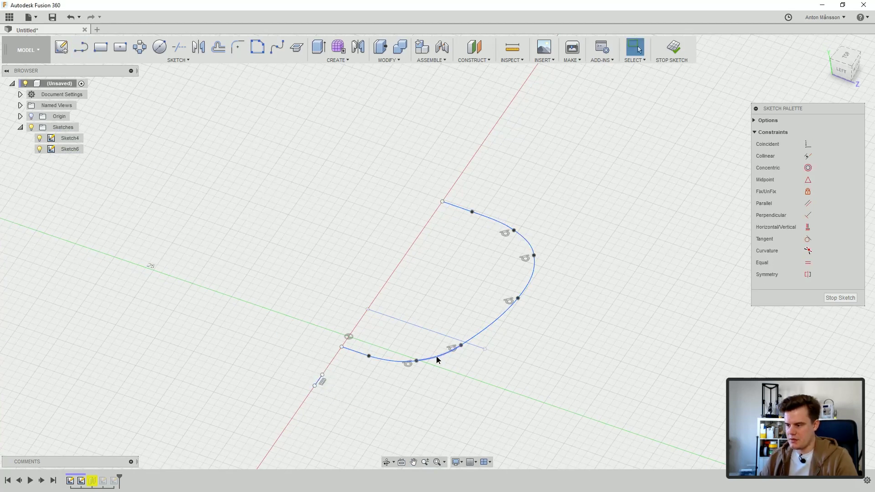
- Mirror the lower profile's eight curves about its short axis line and finish the sketch
{"action": "double_click", "coordinate": [436, 360]}
{"action": "left_click", "coordinate": [198, 46]}
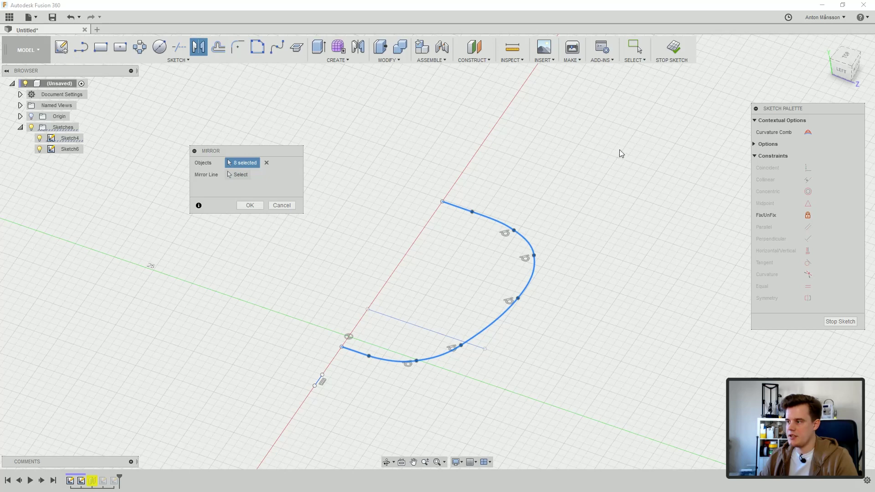
{"action": "left_click", "coordinate": [318, 381]}
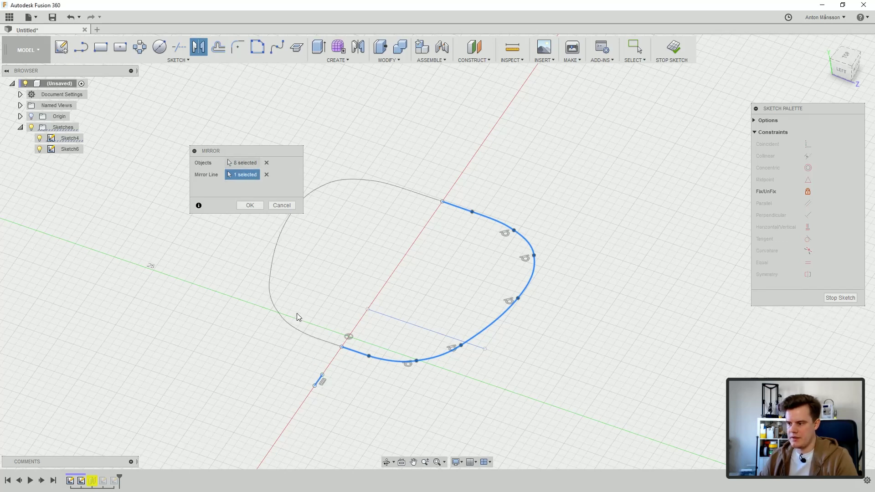
{"action": "left_click", "coordinate": [249, 205]}
{"action": "scroll", "coordinate": [561, 235], "scroll_direction": "down", "scroll_amount": 5}
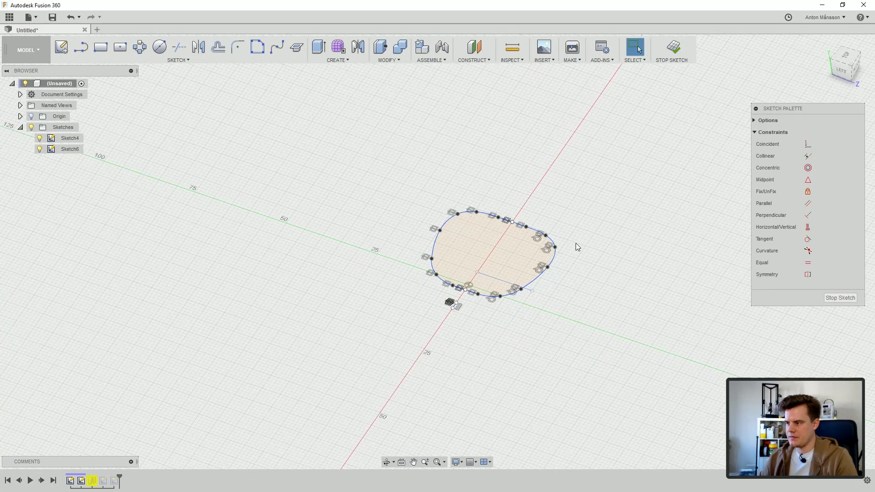
{"action": "left_click", "coordinate": [841, 298]}
- Create a form and start a Loft with the original half of the lower outline as its first profile
{"action": "mouse_move", "coordinate": [579, 210]}
{"action": "middle_mouse_down"}
{"action": "mouse_move", "coordinate": [523, 261]}
{"action": "mouse_move", "coordinate": [510, 247]}
{"action": "mouse_move", "coordinate": [496, 255]}
{"action": "middle_mouse_up"}
{"action": "scroll", "coordinate": [499, 175], "scroll_direction": "up", "scroll_amount": 3}
{"action": "left_click", "coordinate": [489, 173]}
{"action": "key", "text": "Escape"}
{"action": "left_click", "coordinate": [340, 49]}
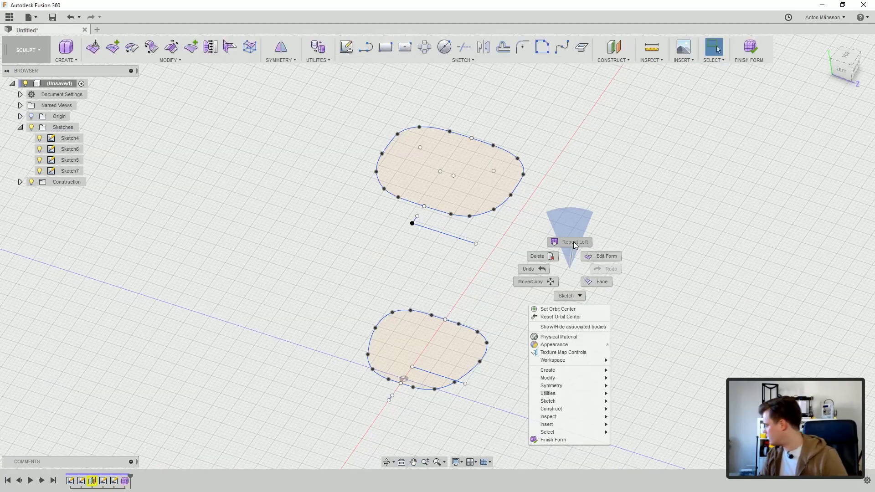
{"action": "left_click", "coordinate": [574, 243]}
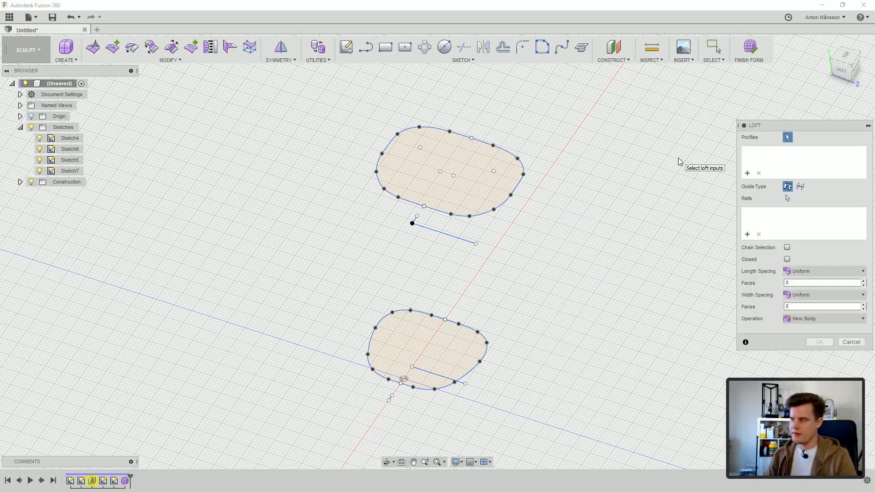
{"action": "scroll", "coordinate": [406, 388], "scroll_direction": "up", "scroll_amount": 3}
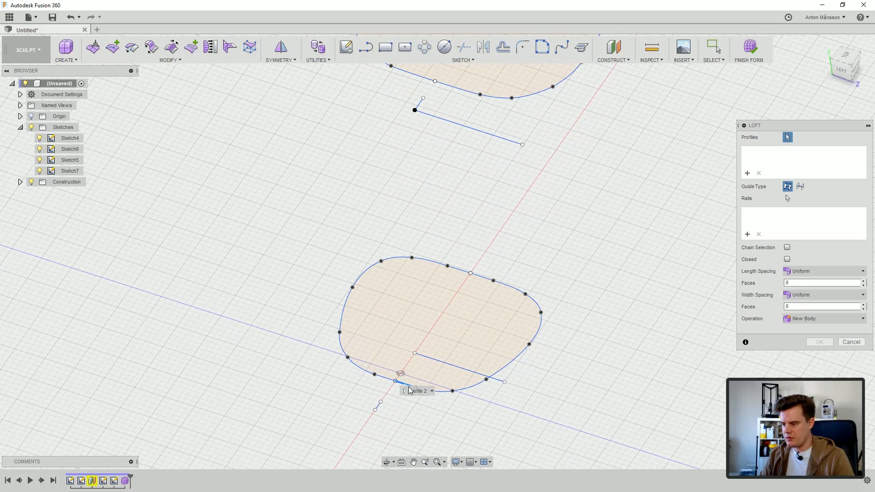
{"action": "left_click", "coordinate": [405, 388]}
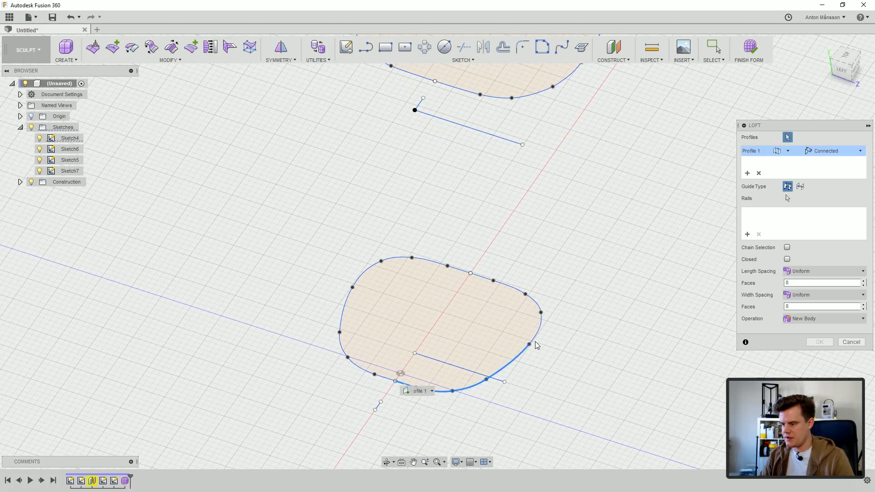
{"action": "left_click", "coordinate": [509, 286]}
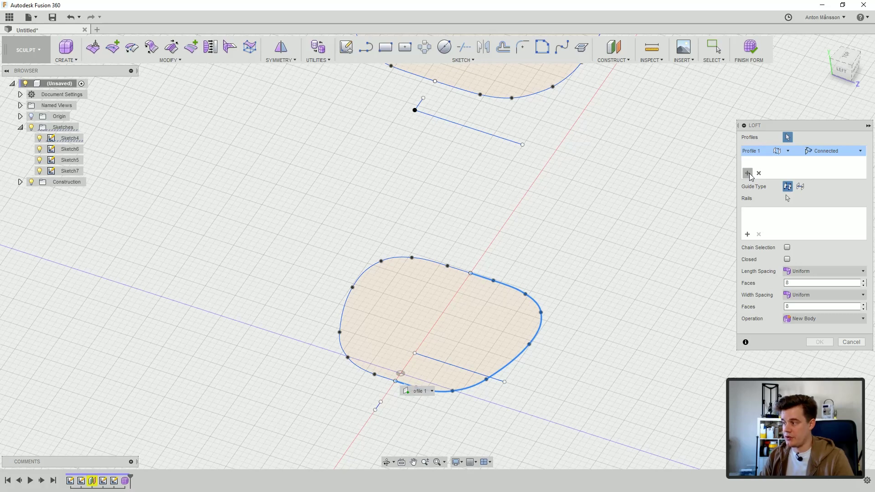
- Add the matching half of the Top outline curve by curve as the second profile and complete the loft
{"action": "scroll", "coordinate": [528, 187], "scroll_direction": "down", "scroll_amount": 3}
{"action": "middle_click_drag", "start_coordinate": [541, 166], "coordinate": [469, 338], "text": "shift"}
{"action": "scroll", "coordinate": [447, 312], "scroll_direction": "up", "scroll_amount": 2}
{"action": "left_click", "coordinate": [405, 281]}
{"action": "left_click", "coordinate": [439, 285]}
{"action": "left_click", "coordinate": [490, 269]}
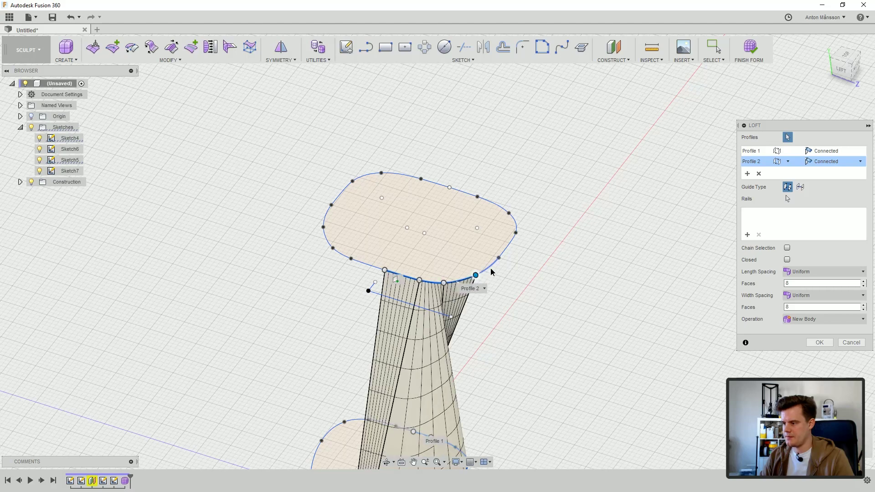
{"action": "left_click", "coordinate": [508, 252]}
{"action": "left_click", "coordinate": [516, 227]}
{"action": "left_click", "coordinate": [493, 204]}
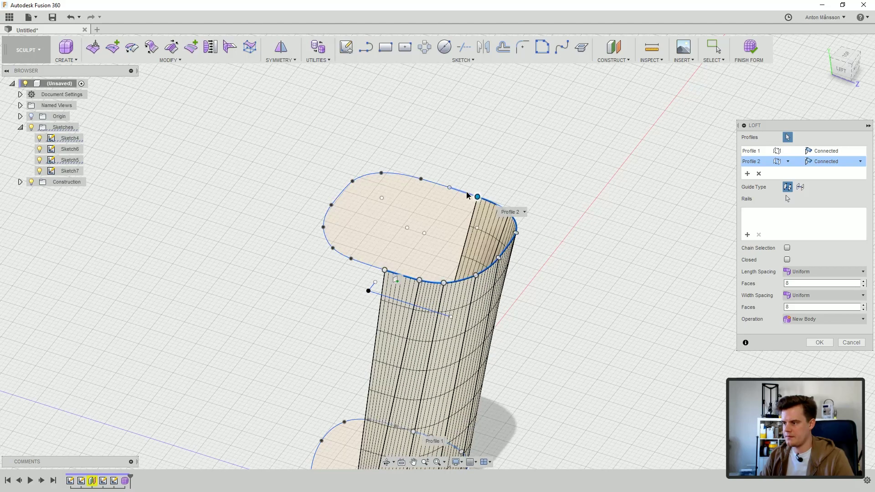
{"action": "middle_click_drag", "start_coordinate": [534, 262], "coordinate": [411, 326], "text": "shift"}
{"action": "left_click", "coordinate": [818, 343]}
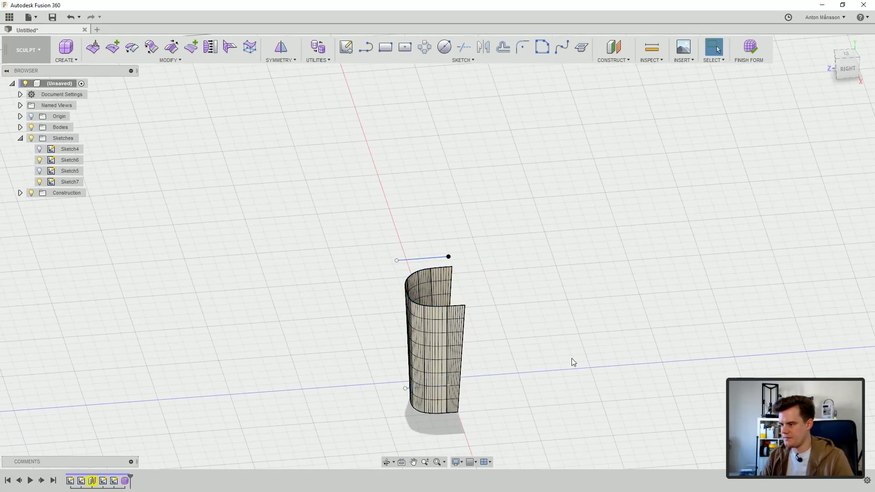
{"action": "middle_click_drag", "start_coordinate": [573, 364], "coordinate": [521, 314], "text": "shift"}
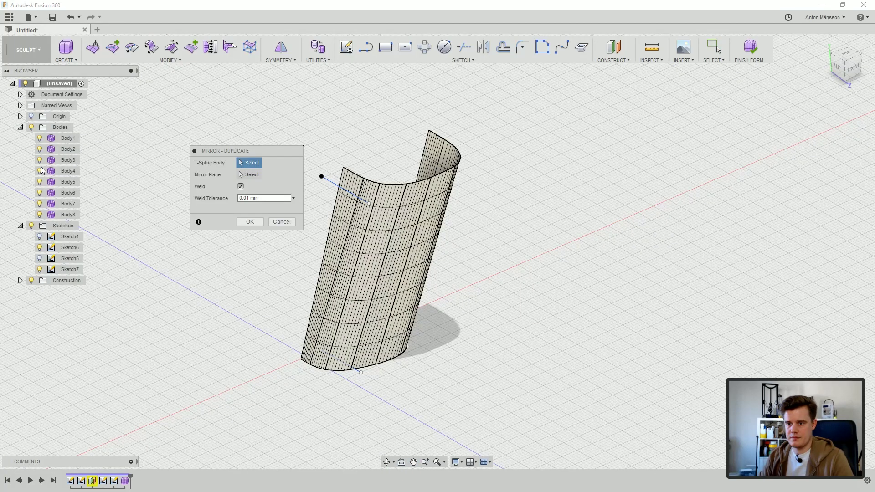
{"action": "left_click", "coordinate": [281, 222]}
{"action": "left_click", "coordinate": [70, 137]}
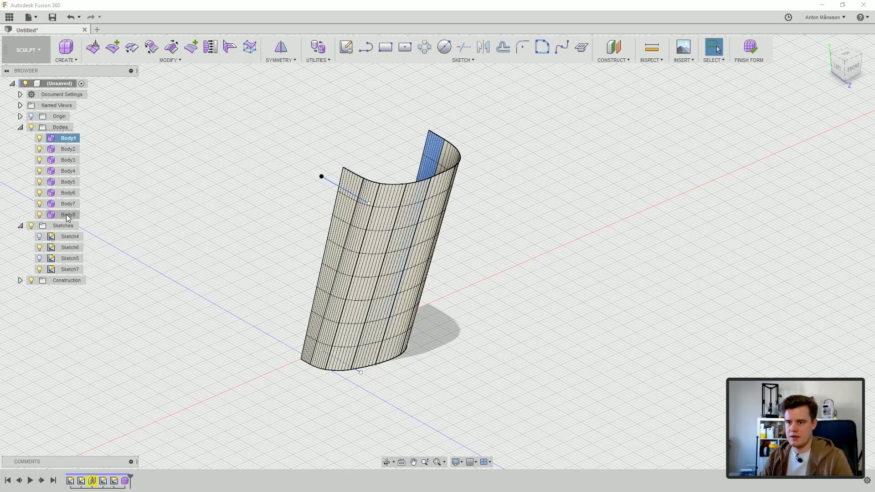
{"action": "left_click", "coordinate": [67, 215], "text": "shift"}
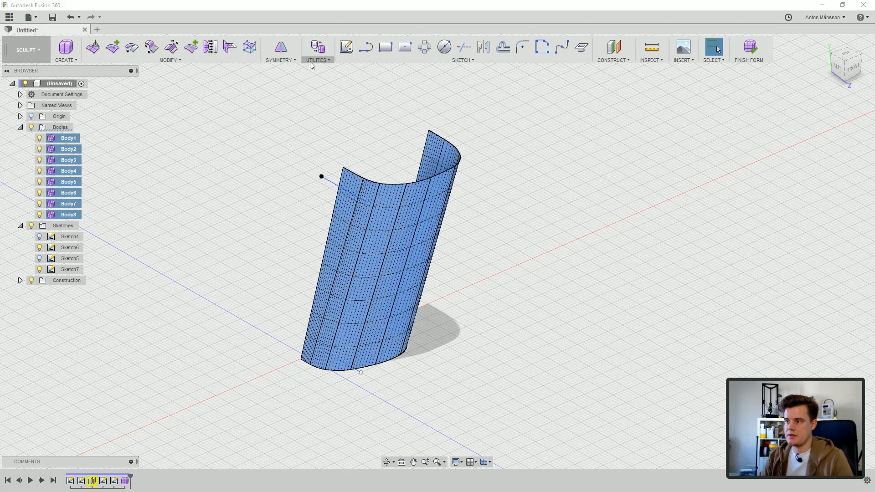
- Switch to the Patch workspace and stitch the eight lofted surfaces into one body with a 1.00 mm tolerance
{"action": "left_click", "coordinate": [28, 49]}
{"action": "left_click", "coordinate": [36, 103]}
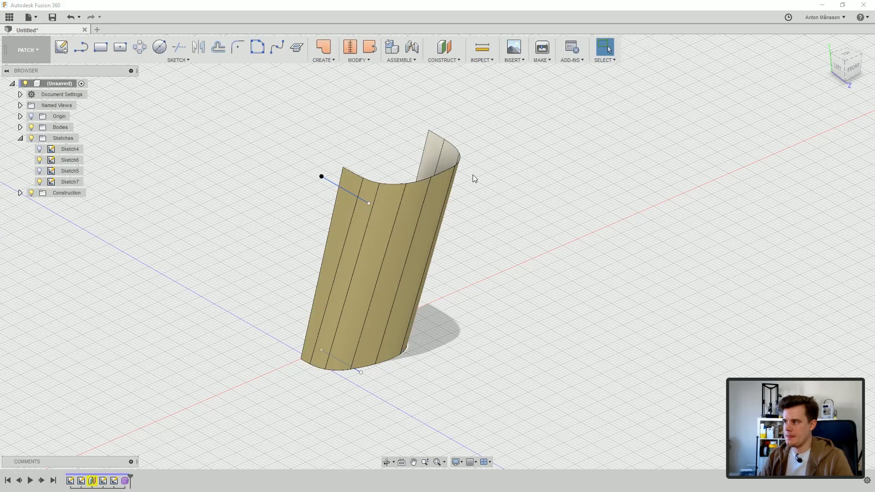
{"action": "left_click", "coordinate": [345, 237]}
{"action": "left_click", "coordinate": [353, 236], "text": "shift"}
{"action": "left_click", "coordinate": [380, 232], "text": "shift"}
{"action": "left_click", "coordinate": [404, 228], "text": "shift"}
{"action": "left_click", "coordinate": [436, 210], "text": "shift"}
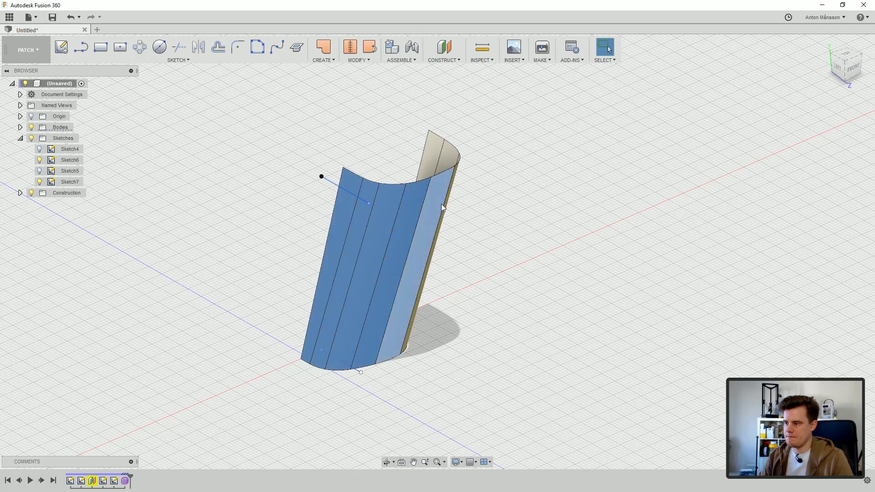
{"action": "middle_click_drag", "start_coordinate": [438, 209], "coordinate": [391, 201], "text": "shift"}
{"action": "left_click", "coordinate": [431, 210], "text": "shift"}
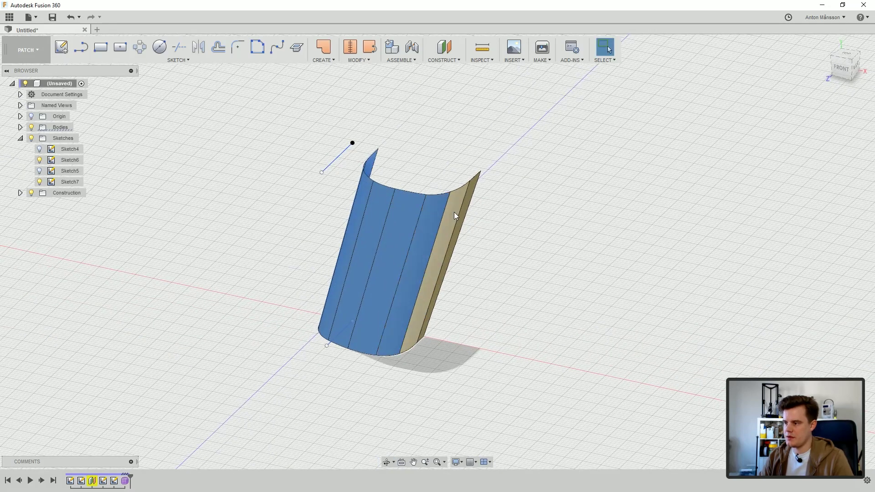
{"action": "scroll", "coordinate": [470, 192], "scroll_direction": "up", "scroll_amount": 2}
{"action": "left_click", "coordinate": [469, 192], "text": "shift"}
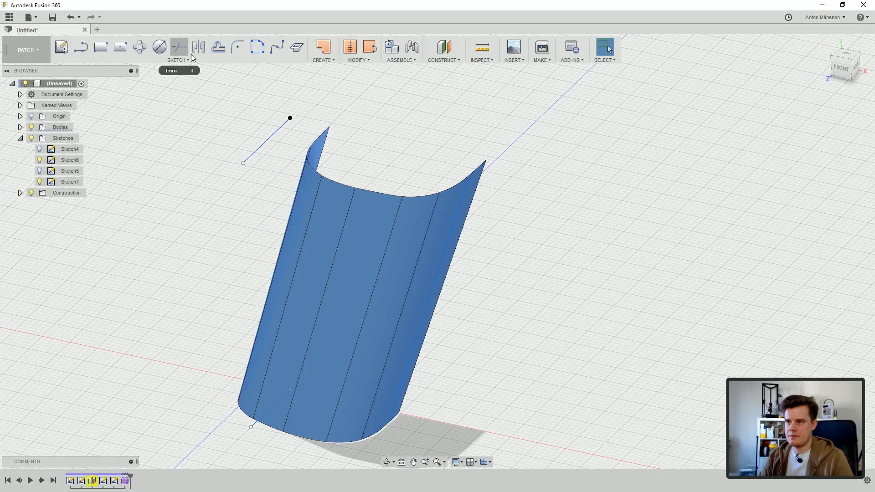
{"action": "left_click", "coordinate": [350, 52]}
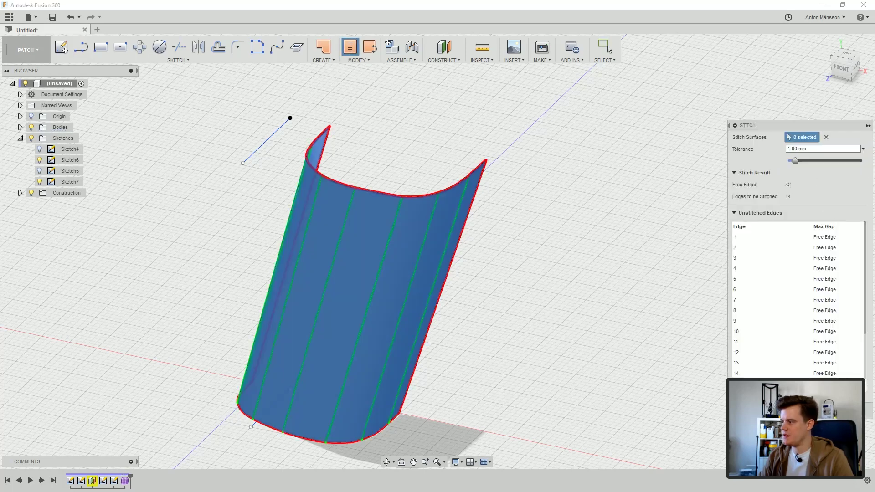
{"action": "left_click", "coordinate": [827, 411]}
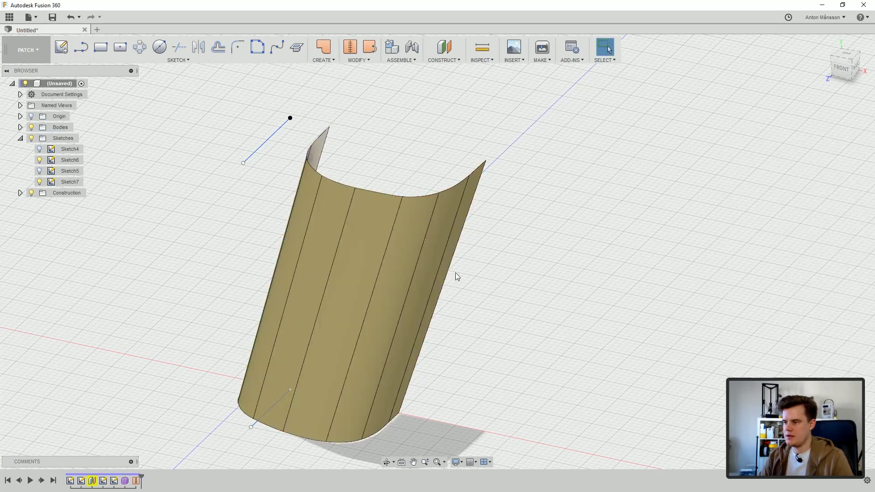
- Reverse the normals of the stitched half shell
{"action": "left_click", "coordinate": [367, 48]}
{"action": "left_click", "coordinate": [257, 210]}
{"action": "middle_click_drag", "start_coordinate": [502, 242], "coordinate": [488, 266], "text": "shift"}
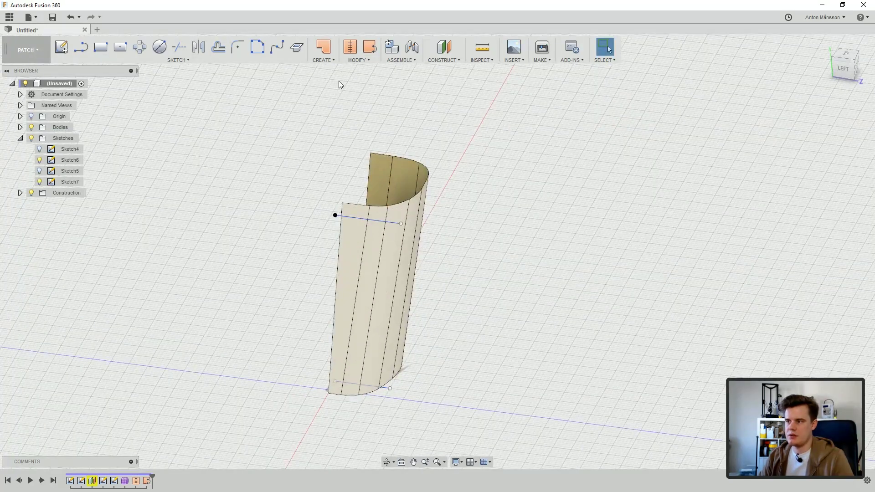
- Mirror the stitched surface body about the vertical origin plane along its open edges
{"action": "left_click", "coordinate": [20, 127]}
{"action": "left_click", "coordinate": [68, 139]}
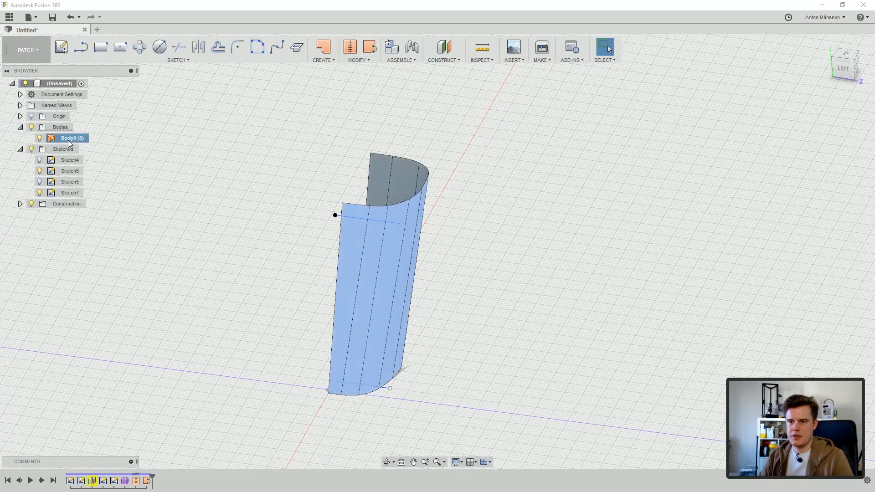
{"action": "left_click", "coordinate": [324, 60]}
{"action": "left_click", "coordinate": [337, 146]}
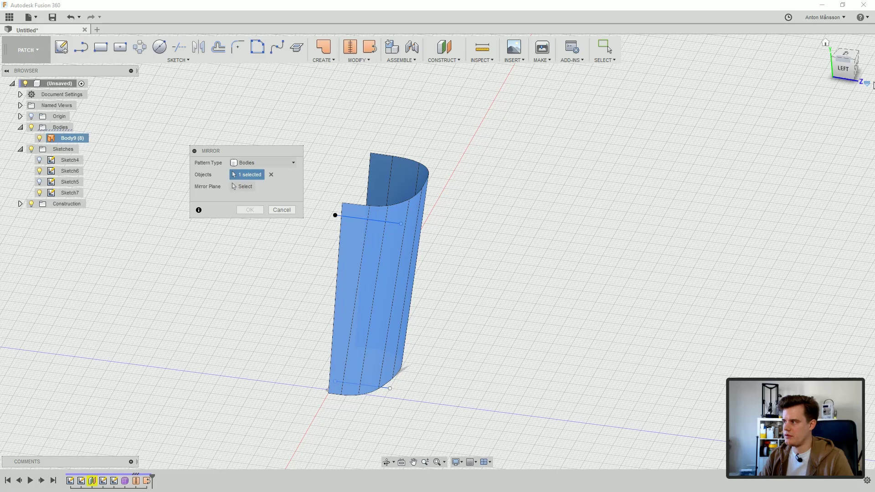
{"action": "middle_click_drag", "start_coordinate": [269, 310], "coordinate": [317, 335], "text": "shift"}
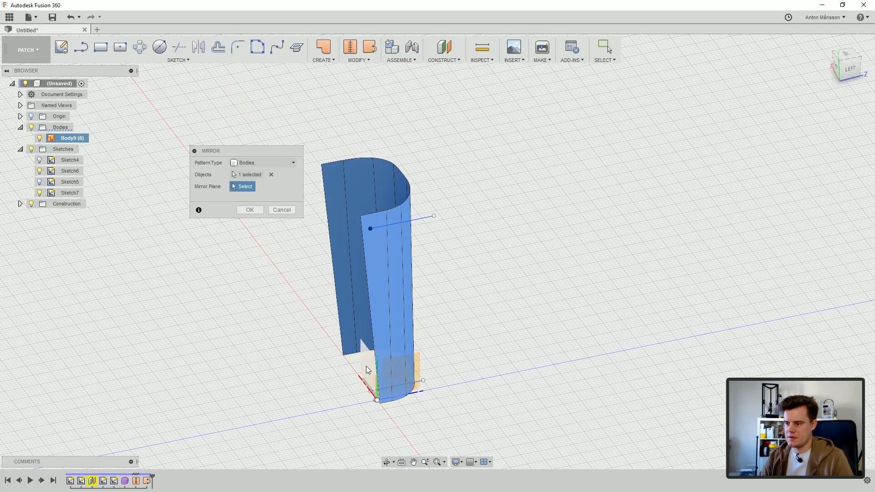
{"action": "left_click", "coordinate": [370, 366]}
{"action": "left_click", "coordinate": [249, 210]}
- Stitch the original and mirrored halves into one closed tube-shaped surface body
{"action": "left_click", "coordinate": [71, 138]}
{"action": "left_click", "coordinate": [72, 149], "text": "shift"}
{"action": "middle_click_drag", "start_coordinate": [351, 152], "coordinate": [337, 156], "text": "shift"}
{"action": "left_click", "coordinate": [350, 47]}
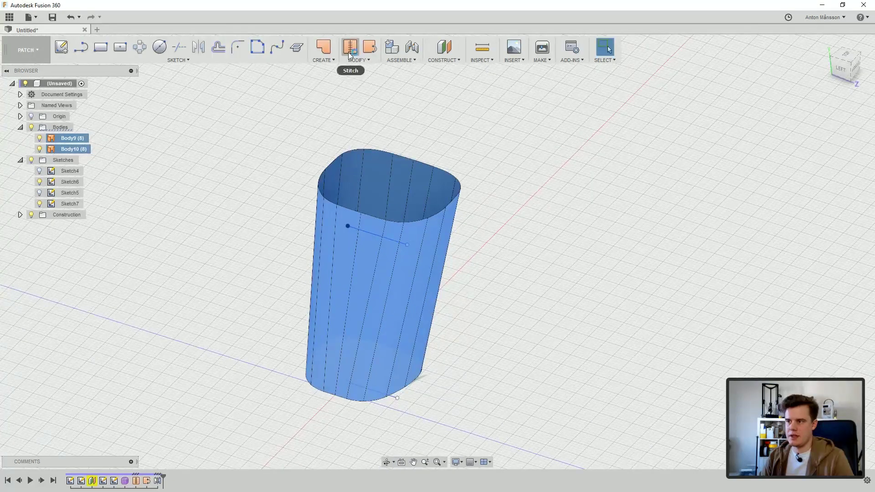
{"action": "key", "text": "Return"}
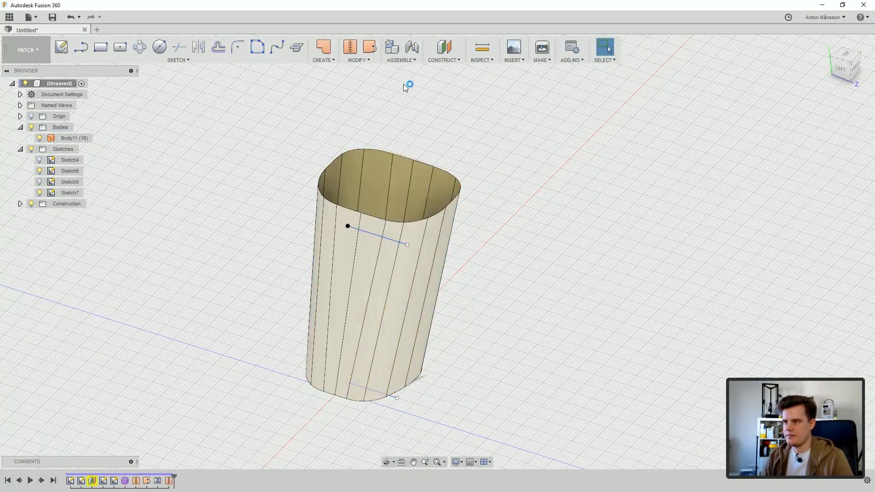
- Patch the open upper and lower ends of the tube as new bodies with Connected (G0) continuity
{"action": "left_click", "coordinate": [323, 47]}
{"action": "left_click", "coordinate": [334, 203]}
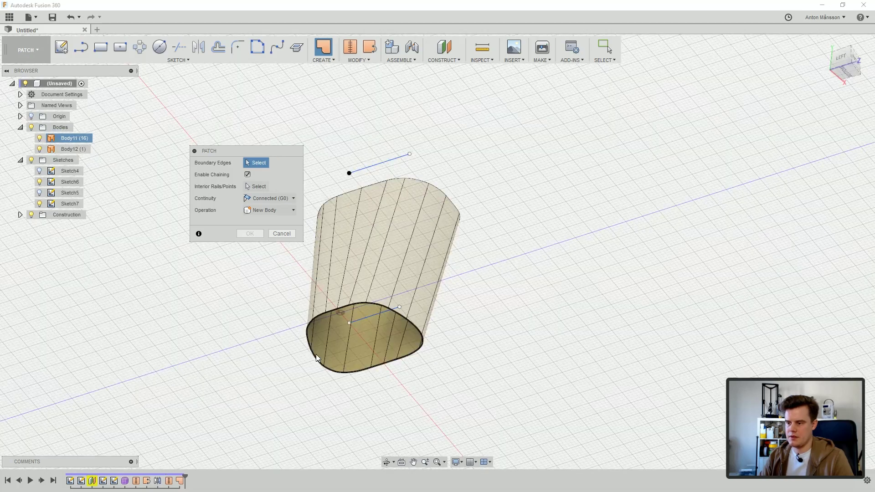
{"action": "left_click", "coordinate": [316, 355]}
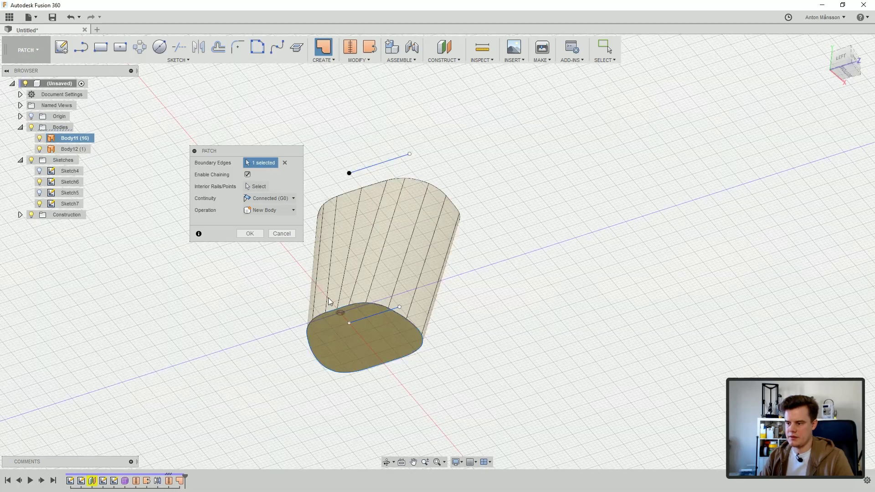
{"action": "left_click", "coordinate": [252, 235]}
- Reverse the normals of the upper and lower patch surfaces
{"action": "middle_click_drag", "start_coordinate": [356, 182], "coordinate": [376, 304], "text": "shift"}
{"action": "left_click", "coordinate": [406, 187]}
{"action": "middle_click_drag", "start_coordinate": [406, 187], "coordinate": [397, 82], "text": "shift"}
{"action": "left_click", "coordinate": [396, 330], "text": "shift"}
{"action": "left_click", "coordinate": [372, 50]}
{"action": "left_click", "coordinate": [251, 207]}
{"action": "middle_click_drag", "start_coordinate": [492, 193], "coordinate": [339, 89], "text": "shift"}
- Stitch the side shell and both end patches into a closed solid body with a 1.00 mm tolerance
{"action": "left_click", "coordinate": [381, 182]}
{"action": "left_click", "coordinate": [350, 47]}
{"action": "left_click", "coordinate": [393, 199]}
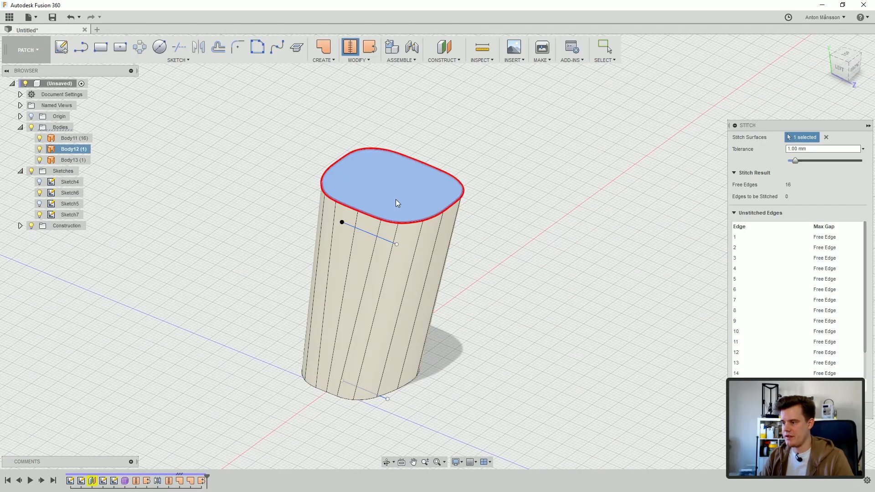
{"action": "left_click_drag", "start_coordinate": [243, 437], "coordinate": [437, 243]}
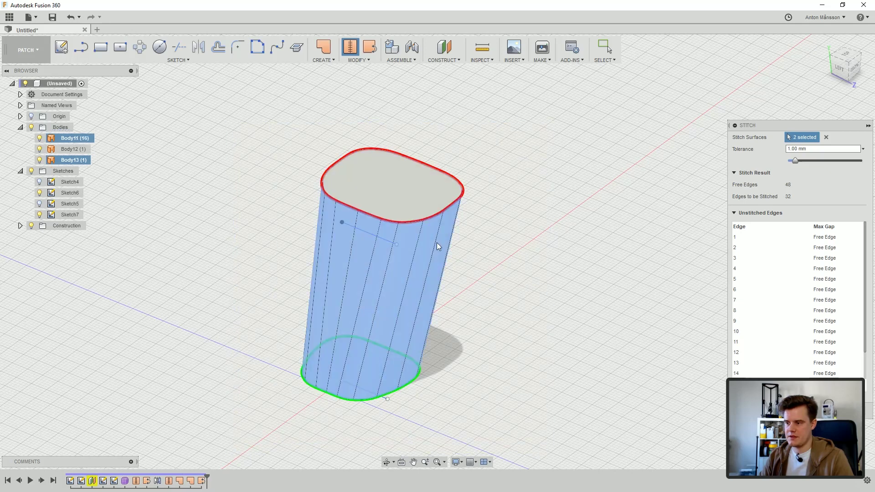
{"action": "left_click", "coordinate": [77, 150]}
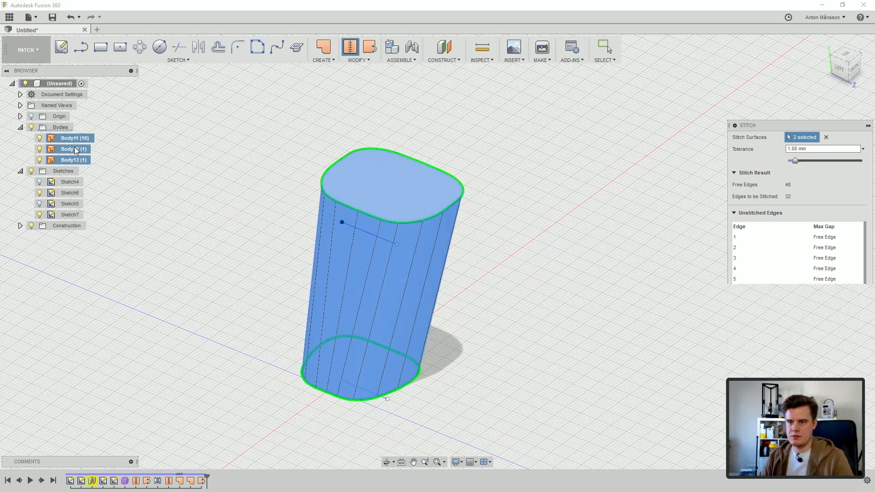
{"action": "left_click", "coordinate": [820, 275]}
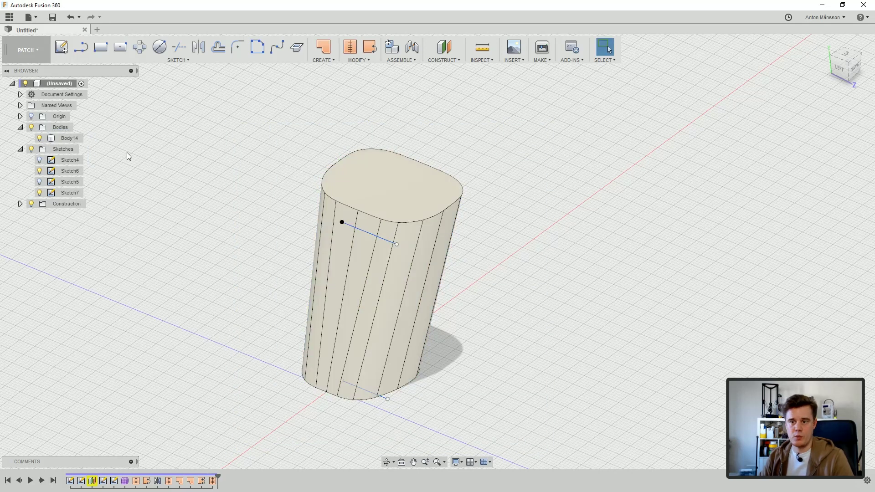
{"action": "left_click", "coordinate": [225, 202]}
{"action": "middle_click_drag", "start_coordinate": [225, 202], "coordinate": [316, 223], "text": "shift"}
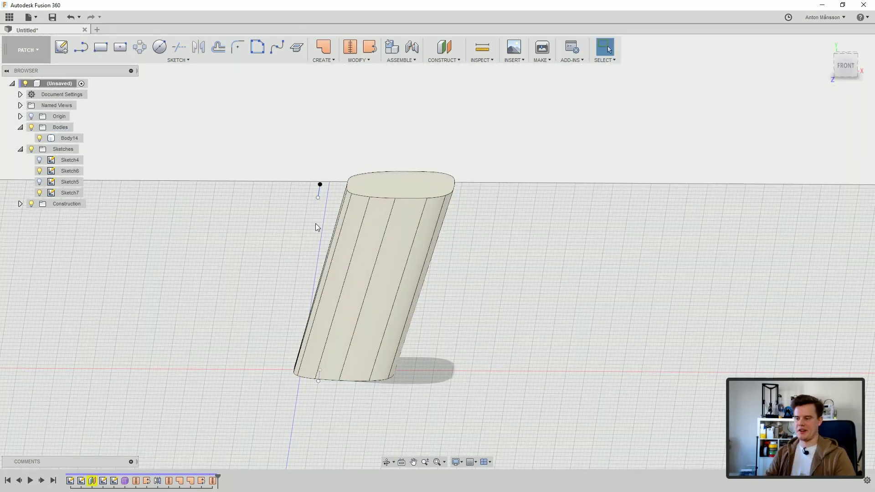
{"action": "middle_click_drag", "start_coordinate": [568, 228], "coordinate": [532, 294], "text": "shift"}
{"action": "scroll", "coordinate": [551, 297], "scroll_direction": "up", "scroll_amount": 3}
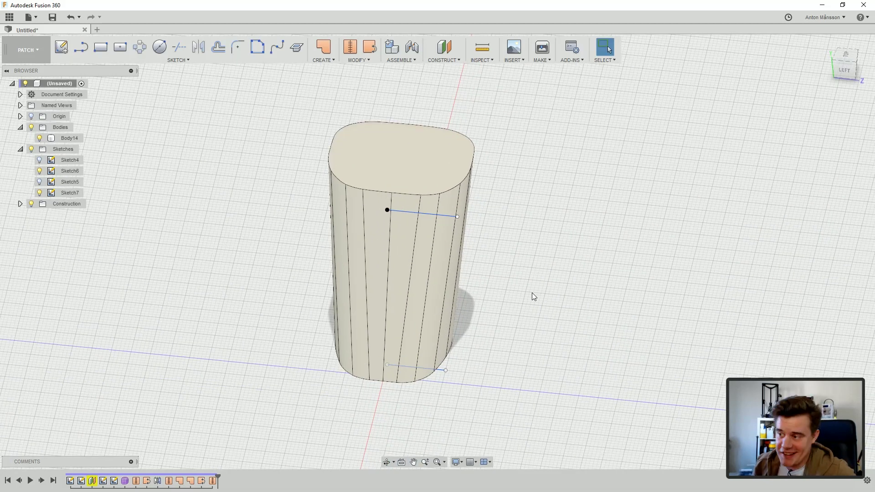